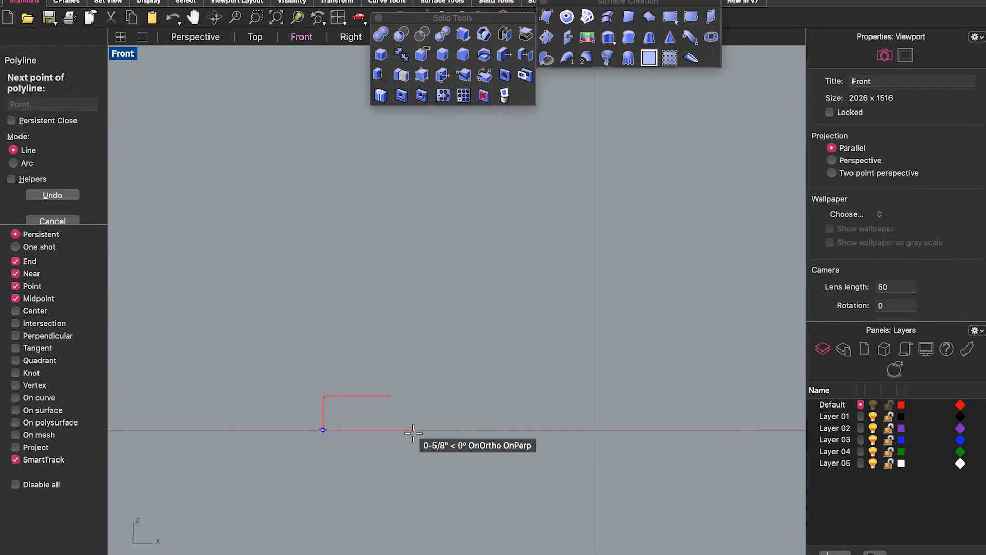
Step: Complete the trapezoid outline with its last polyline point and join its segments into a closed curve
left_click(392, 397)
key("Return")
key("super+a")
type("jo")
key("Return")
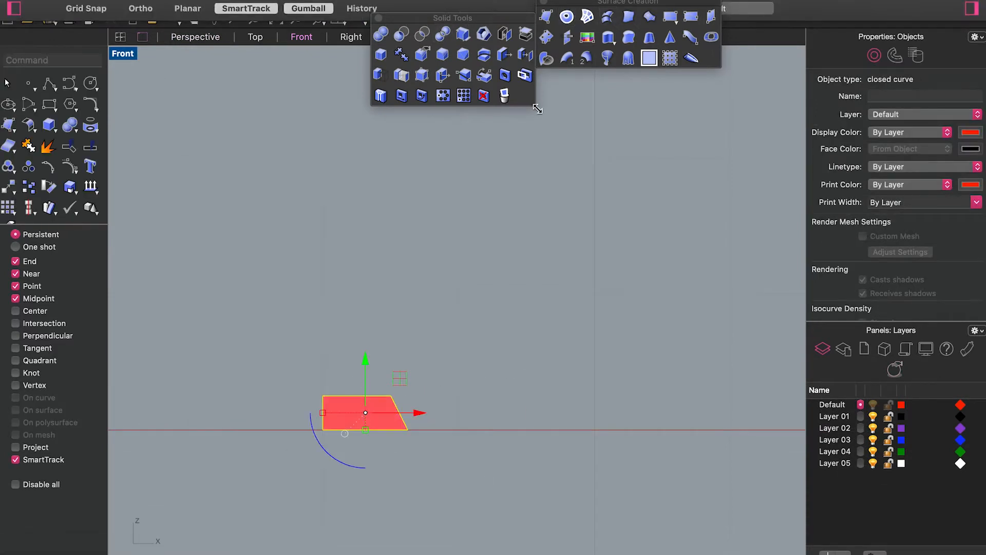
Step: Turn the trapezoid profile into a planar surface and extrude it 0.5 inch in the Y direction into a solid block
left_click(355, 426)
left_click(396, 431)
left_click(449, 466)
key("ctrl+F1")
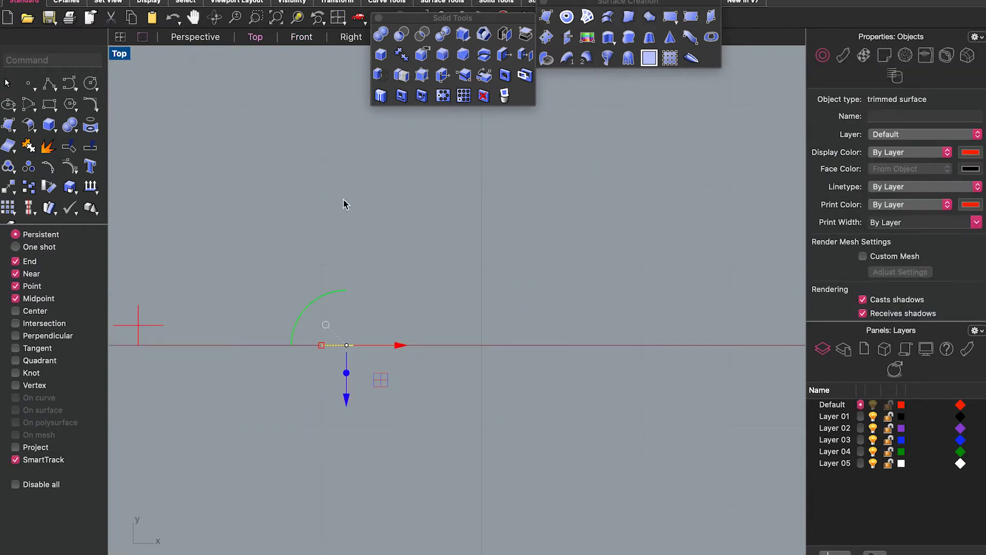
left_click(346, 319)
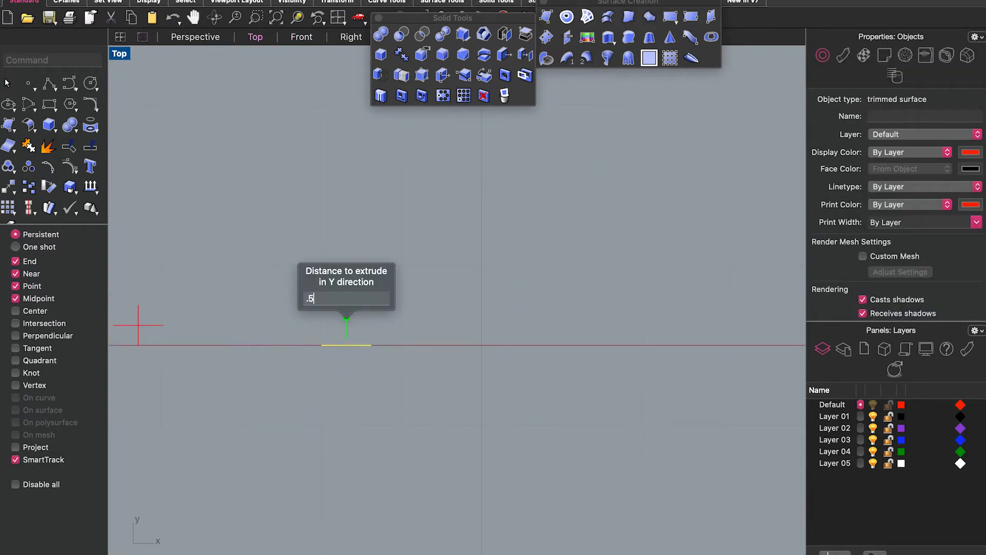
key("Return")
left_click_drag(420, 362, 319, 301)
key("Escape")
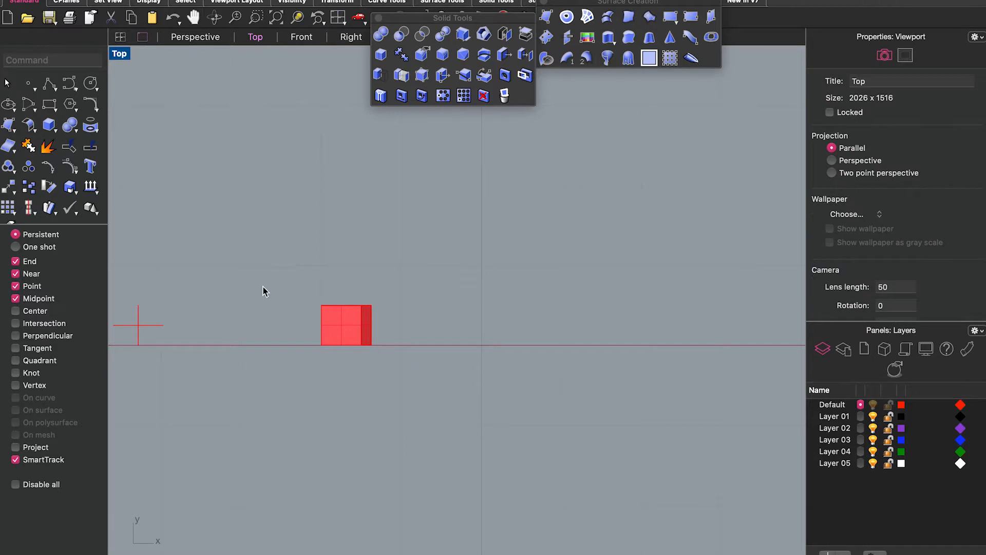
Step: Move the narrow upright rectangular surface from among the other parts to beside the trapezoid block
left_click(301, 37)
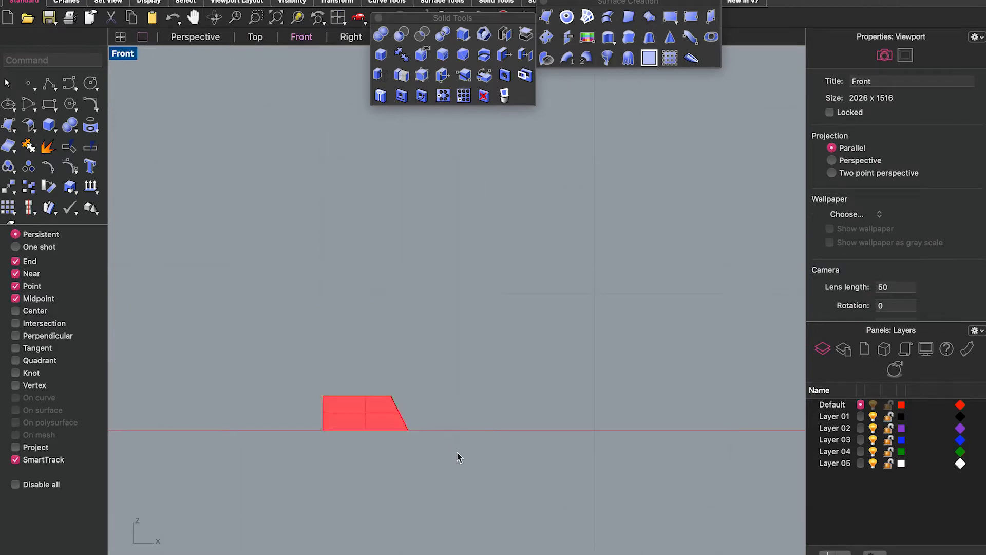
scroll(357, 346, "down", 8)
scroll(208, 325, "up", 3)
left_click(170, 385)
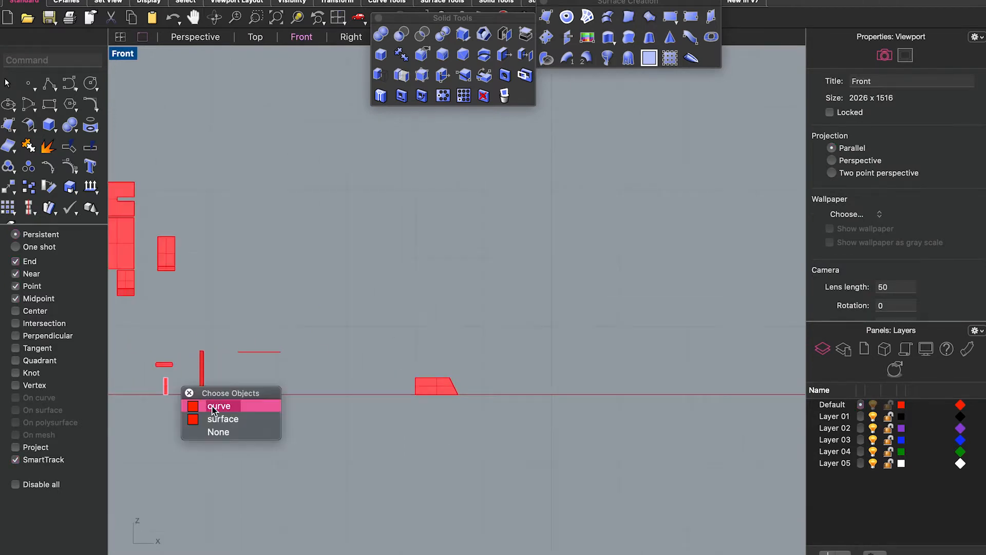
left_click(223, 419)
left_click_drag(220, 386, 556, 386)
left_click(259, 38)
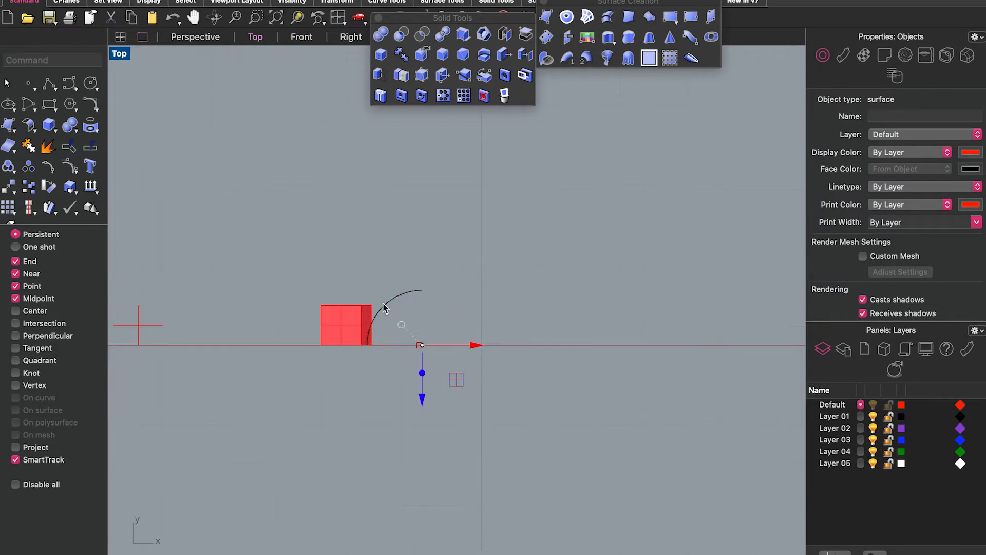
Step: Rotate the narrow surface 90 degrees in the top view and extrude it into a long bar across the trapezoid block
left_click(383, 304)
type("90")
key("Return")
left_click_drag(447, 347, 405, 386)
left_click(473, 368)
Step: Draw a centreline through the block's midpoint and move the bar onto the centre of the block
scroll(341, 329, "up", 12)
left_click(49, 83)
left_click(352, 195)
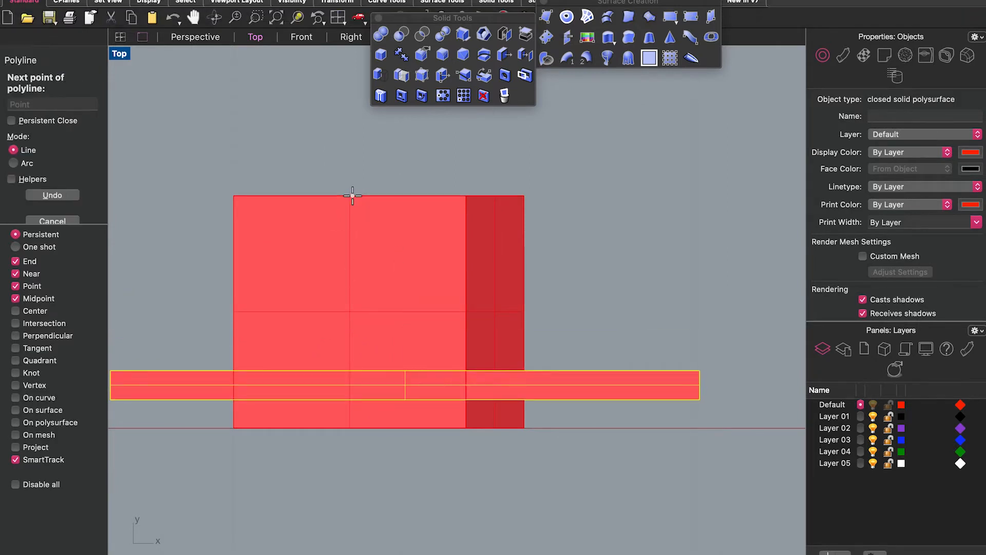
key("Escape")
key("Return")
left_click(234, 311)
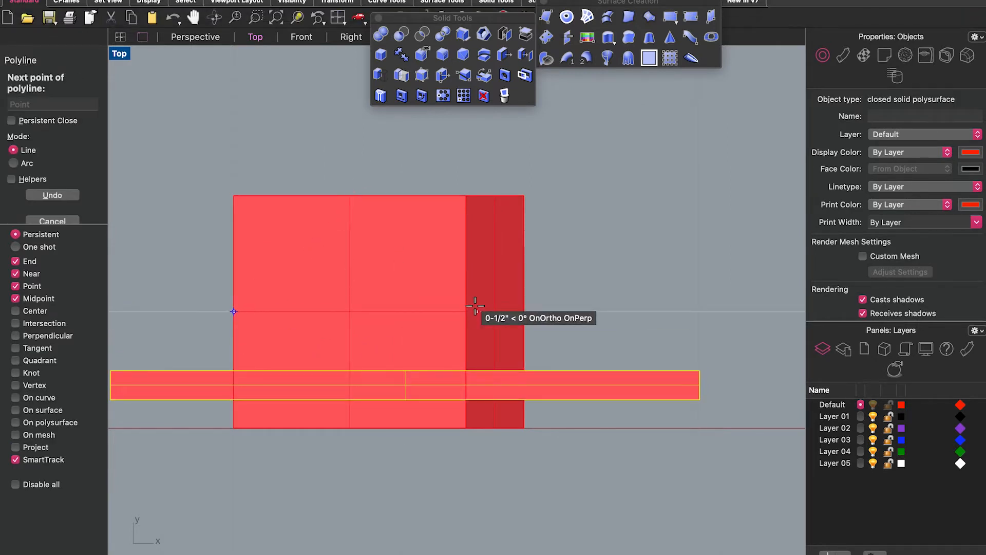
key("Escape")
key("Return")
left_click(67, 132)
left_click_drag(404, 383, 350, 311)
Step: Raise the bar in the front view so it overlaps only a shallow strip of the block's upper face
left_click(302, 37)
scroll(432, 362, "up", 7)
right_click_drag(478, 446, 449, 346)
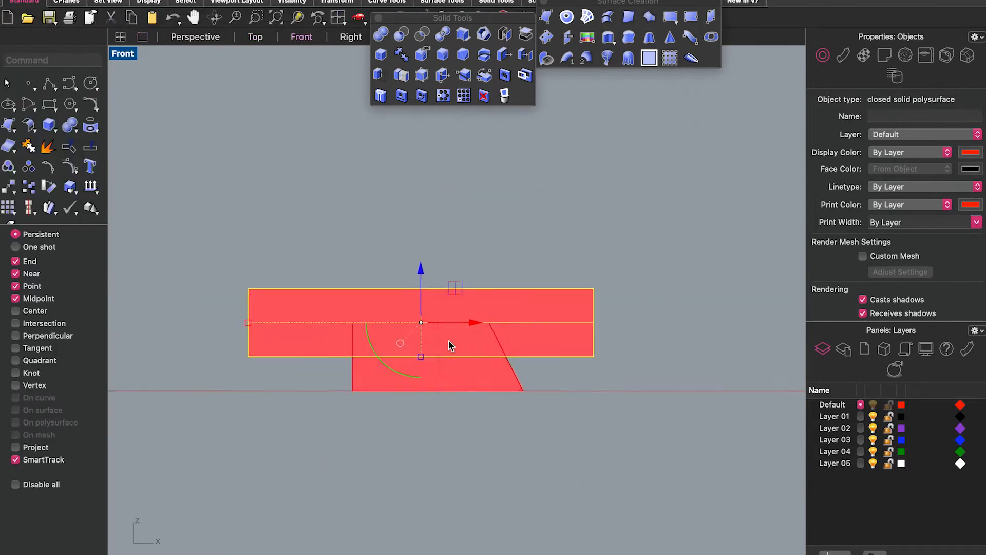
scroll(448, 340, "up", 7)
left_click_drag(392, 267, 392, 224)
key("Escape")
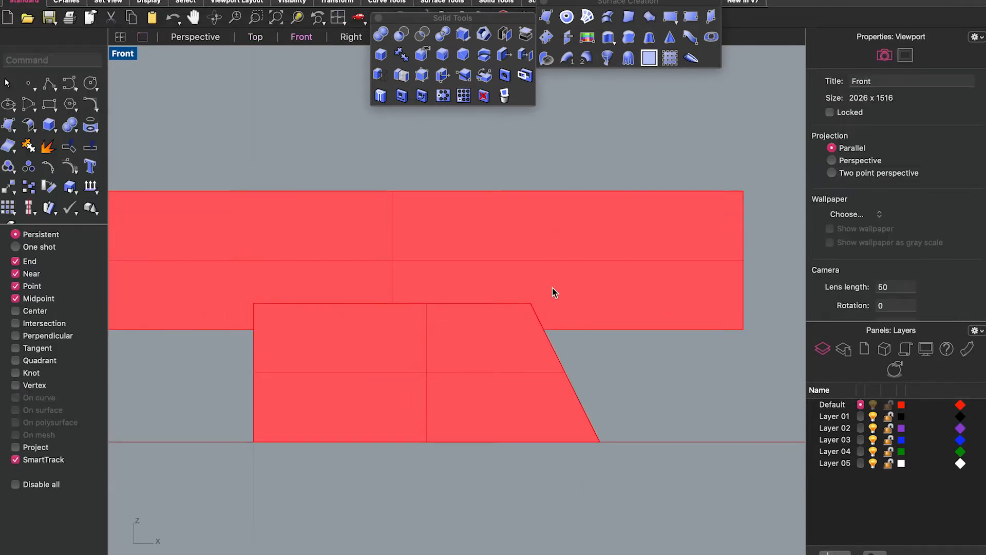
Step: Subtract the bar from the trapezoid block with a Boolean difference to cut a groove along its upper face
left_click(366, 339)
left_click(400, 36)
left_click(365, 246)
key("Return")
left_click(533, 297)
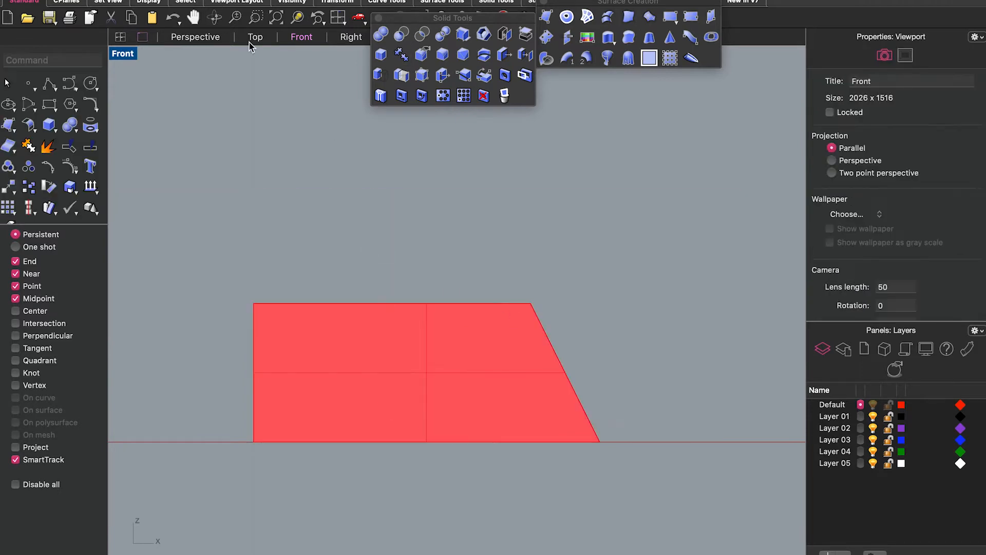
Step: Draw a circle as wide as the groove, centred on the midpoint of the block's upper face
left_click(195, 37)
scroll(579, 402, "down", 5)
scroll(768, 448, "down", 8)
scroll(785, 447, "up", 6)
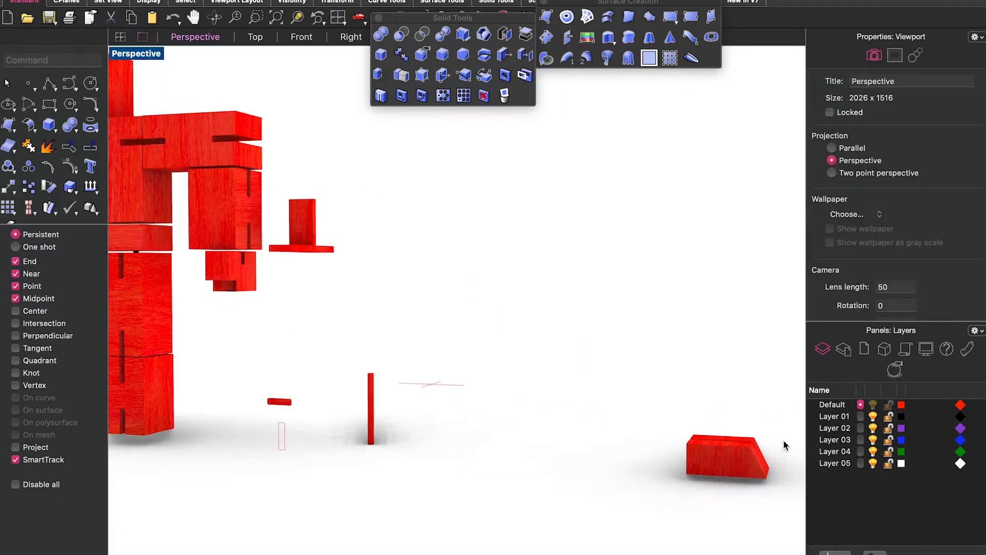
scroll(698, 482, "up", 10)
scroll(699, 484, "up", 5)
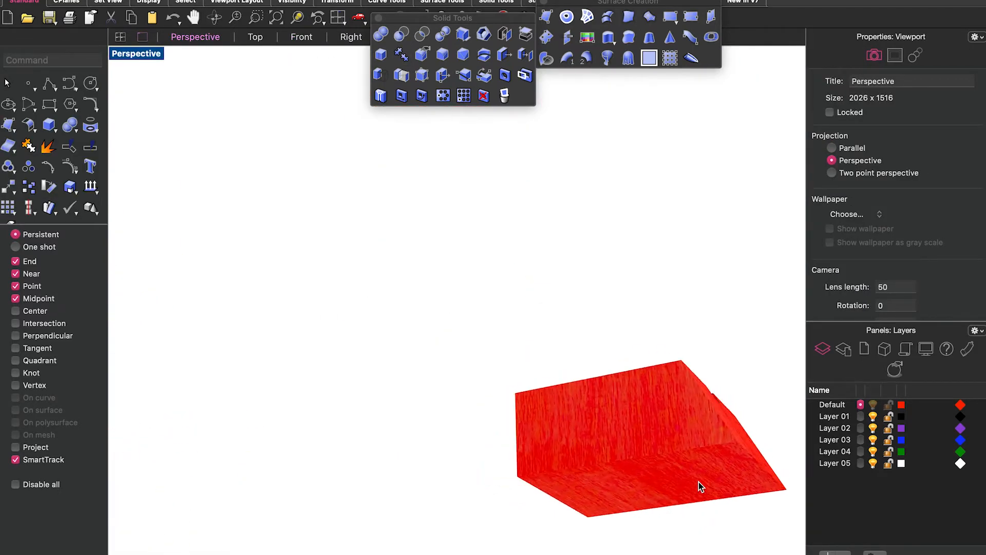
left_click(255, 37)
left_click(90, 85)
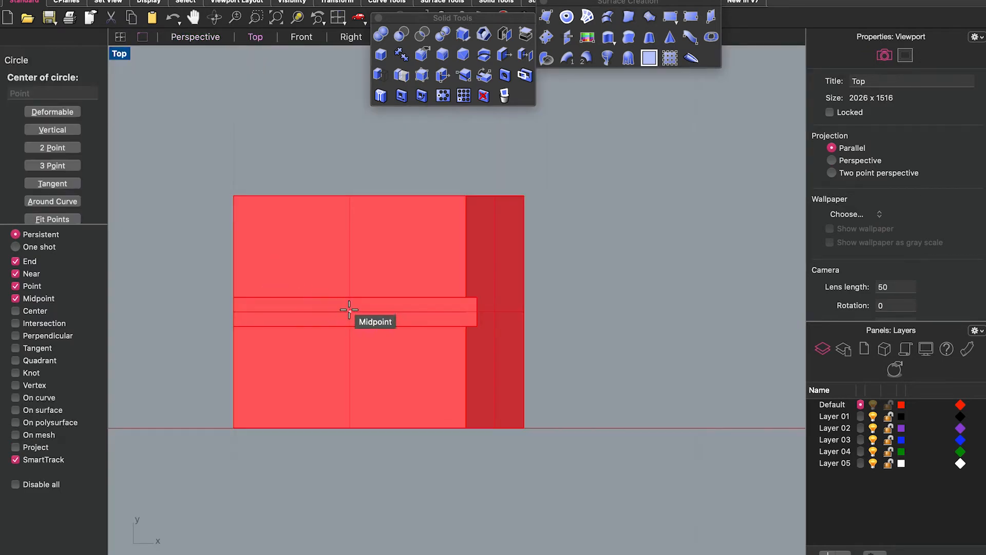
left_click(370, 325)
Step: Extrude the circle vertically into a cylinder passing completely through the trapezoid block
left_click(370, 326)
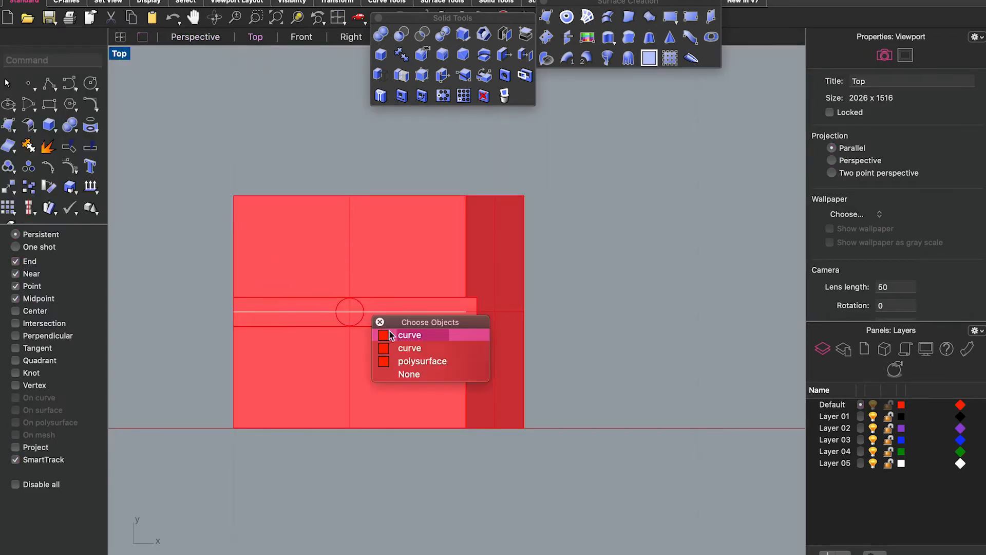
left_click(408, 333)
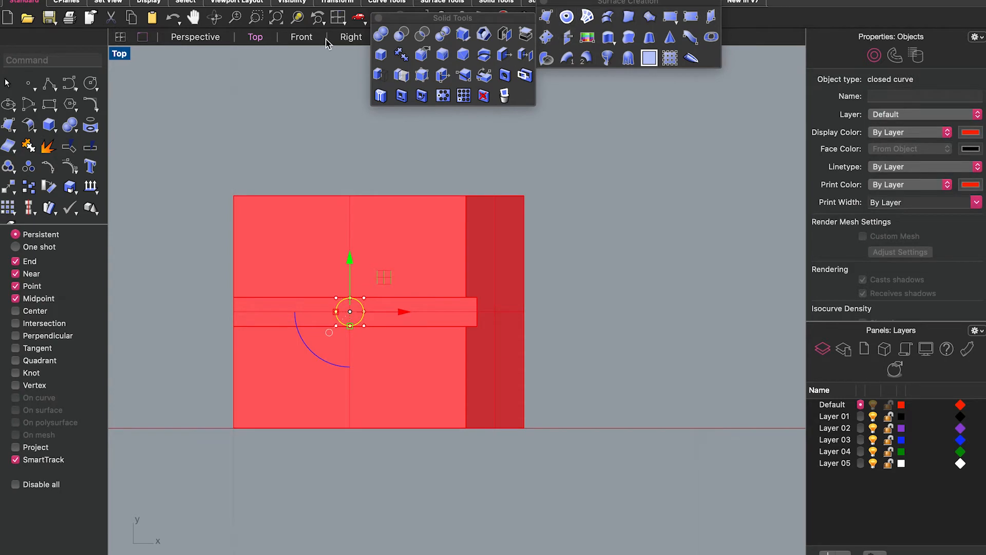
left_click(195, 37)
left_click_drag(623, 409, 626, 543)
key("ctrl")
left_click(626, 543)
left_click_drag(623, 446, 623, 432)
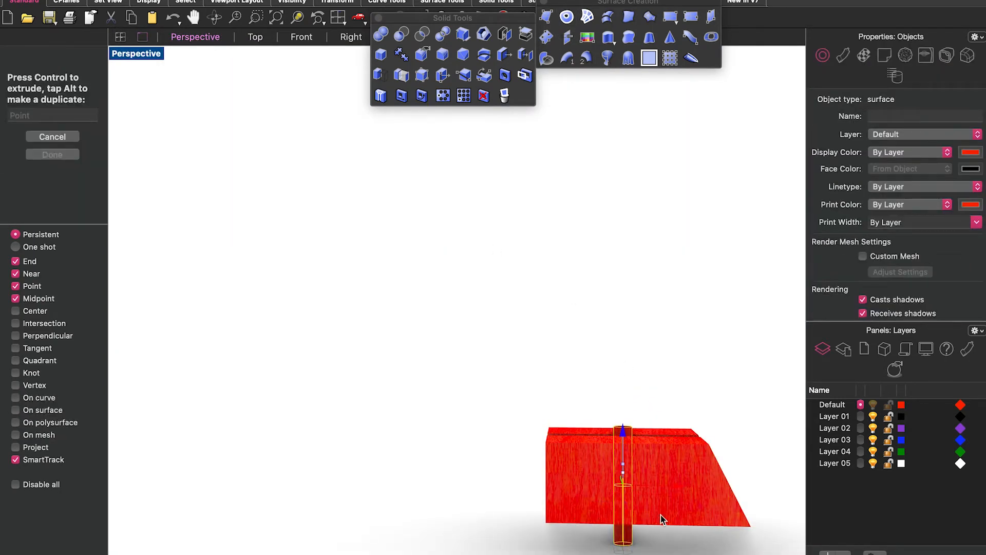
Step: Subtract the cylinder from the block with a Boolean difference to create a vertical hole
left_click(661, 516)
left_click(401, 34)
key("Return")
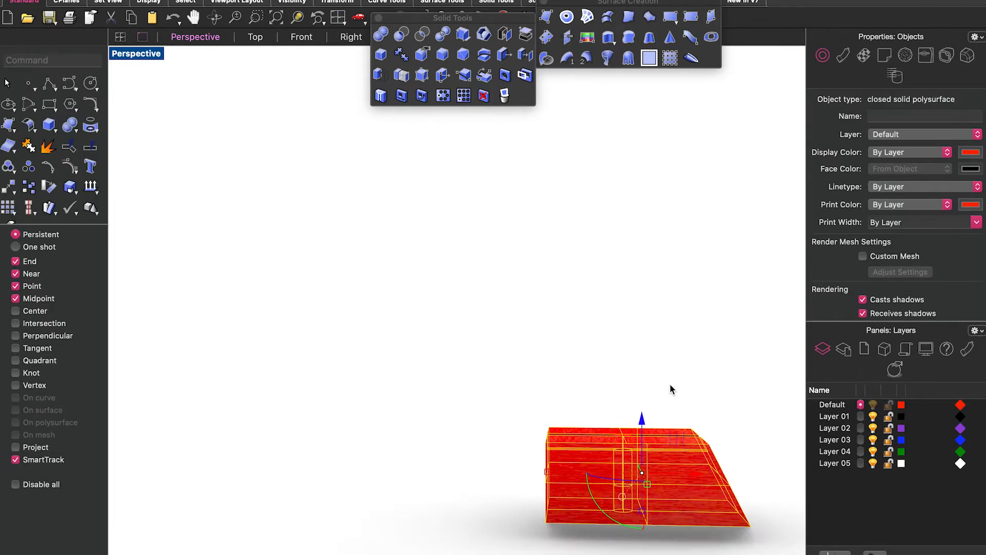
left_click(671, 390)
Step: Place a copy of the grooved block to the left of the original in the top view
left_click(301, 37)
left_click(263, 37)
left_click(398, 233)
scroll(397, 232, "down", 4)
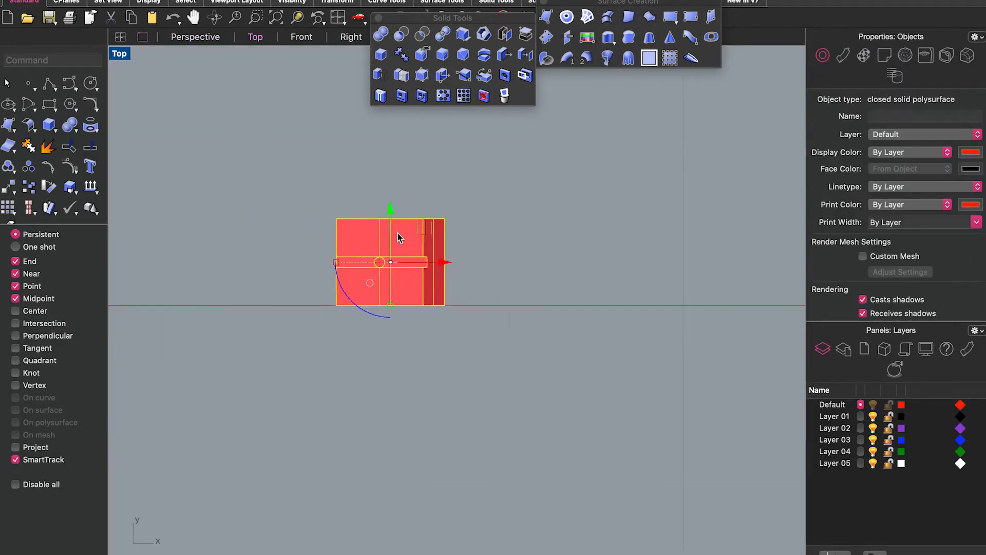
left_click_drag(406, 248, 355, 248)
key("super+z")
left_click_drag(420, 273, 248, 273, "alt")
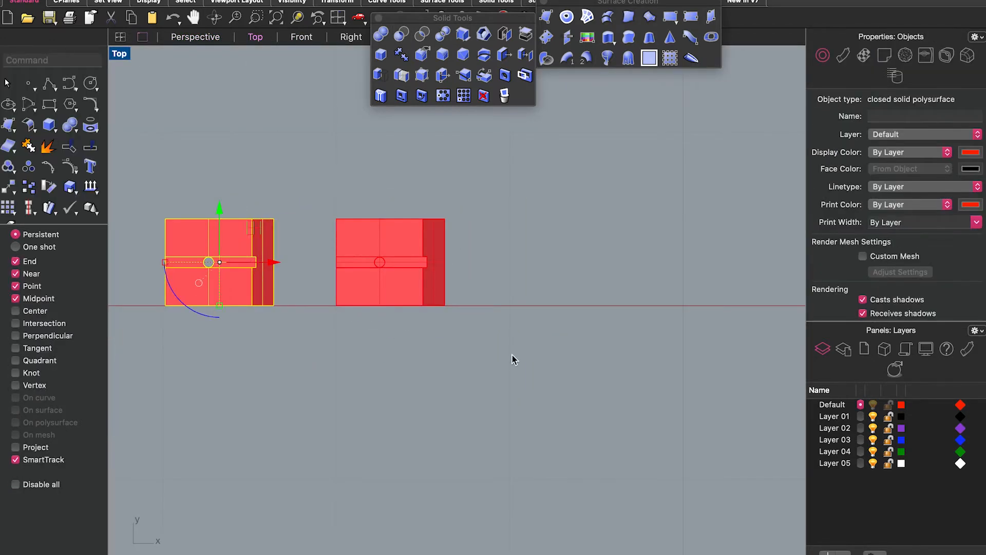
Step: Delete the leftover object covering the hole in the original grooved block
left_click(513, 355)
scroll(450, 311, "down", 4)
scroll(406, 278, "up", 6)
left_click(410, 286)
key("Delete")
scroll(579, 312, "down", 5)
Step: Rotate the left block 90 degrees about the Z axis, followed by another 180 degrees
left_click(356, 288)
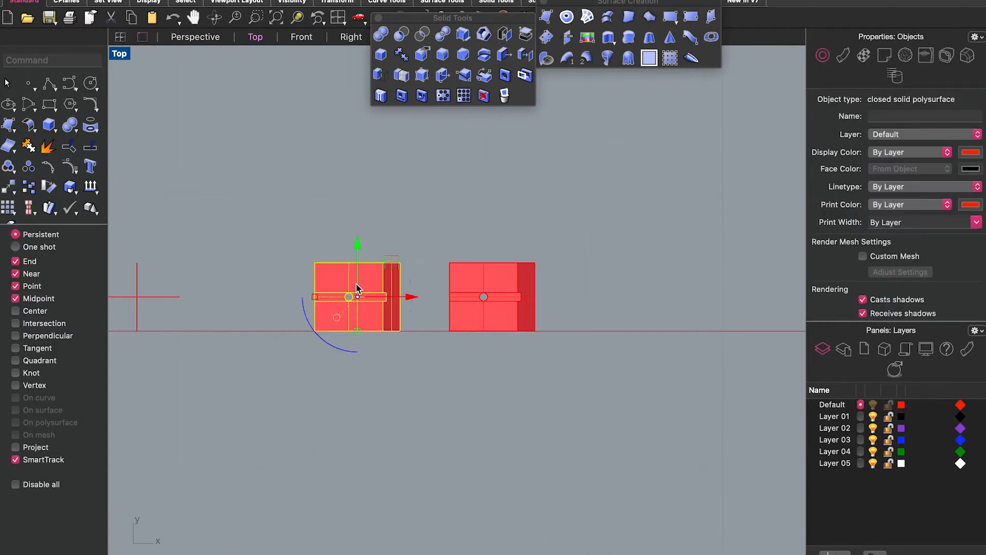
left_click(326, 339)
type("\\")
type("90")
key("Return")
left_click(401, 332)
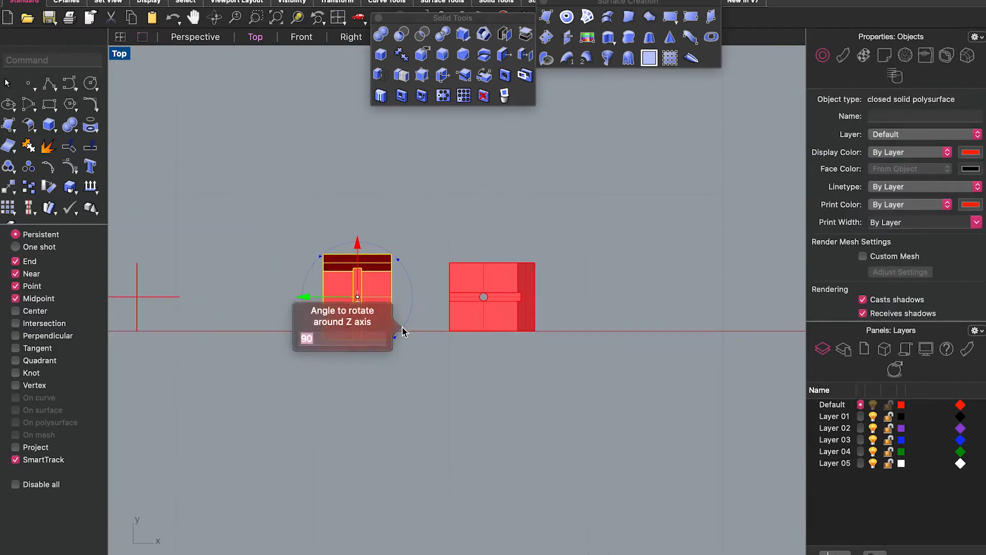
type("180")
key("Return")
Step: Rotate the right block 270 degrees about the Z axis to match the left block's orientation
left_click(484, 307)
left_click(461, 345)
type("27")
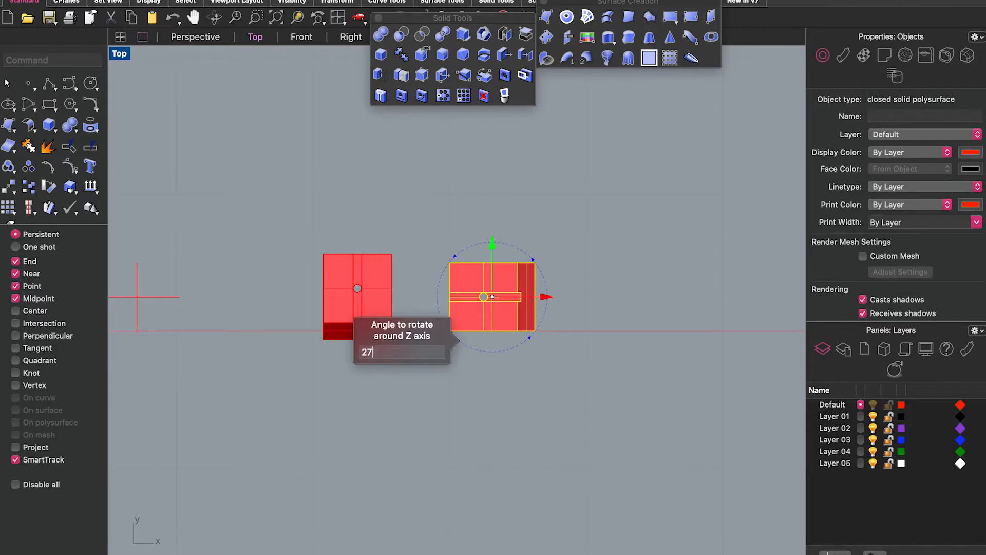
type("0")
key("Return")
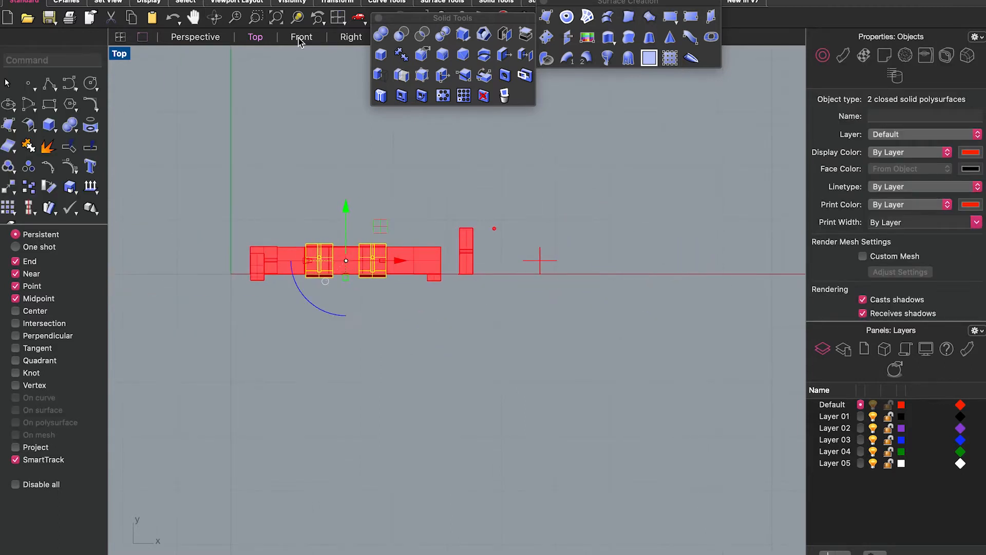
Step: Move both trapezoid blocks down beneath the figure's legs as feet and adjust the left one sideways
left_click(298, 39)
scroll(335, 295, "down", 3)
scroll(335, 295, "left", 8)
scroll(335, 295, "right", 3)
left_click_drag(429, 285, 436, 359)
left_click(372, 496)
left_click(341, 403)
left_click_drag(318, 389, 314, 390)
Step: Shift the left leg's black strip slightly sideways within its slots
left_click(255, 292)
scroll(257, 297, "up", 5)
left_click_drag(307, 121, 319, 116)
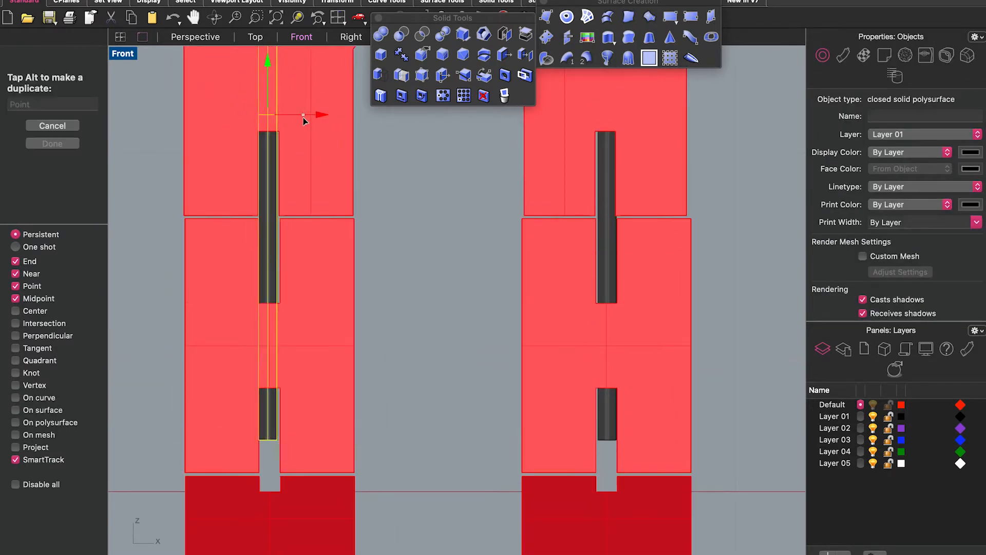
Step: Draw a closed 0.5-inch square at the origin in the front view and extrude it into a cube
type(".5")
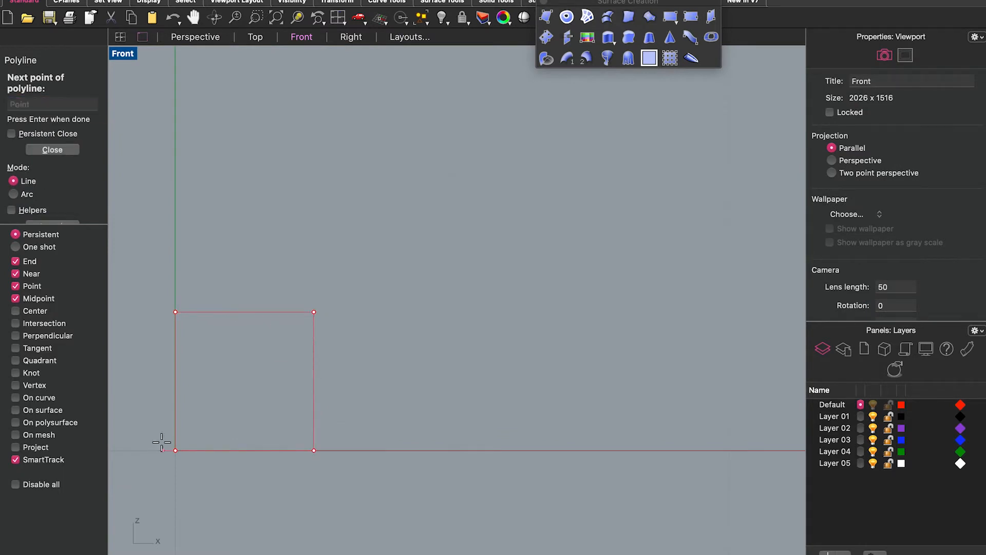
left_click(176, 451)
left_click(313, 440)
left_click(254, 39)
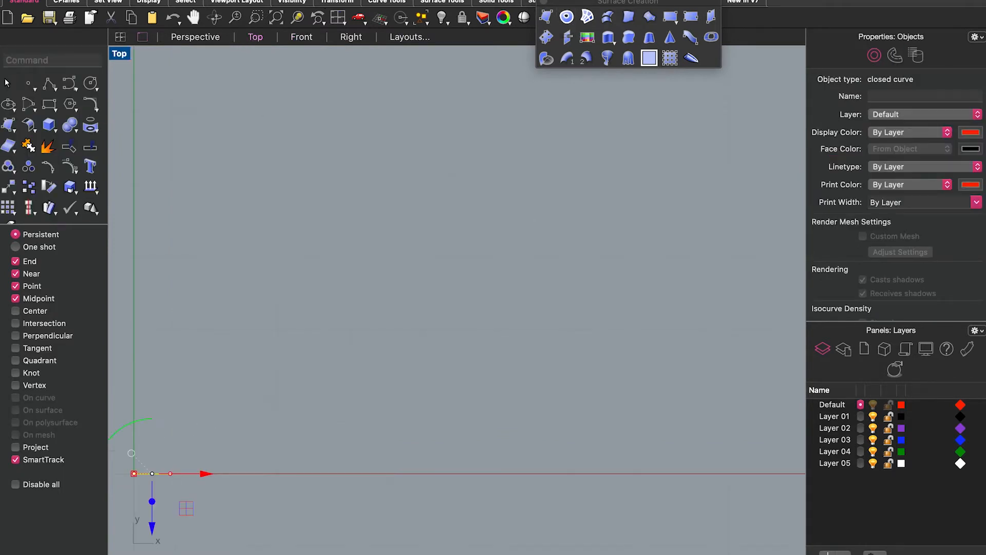
key("Return")
left_click(304, 514)
left_click(301, 37)
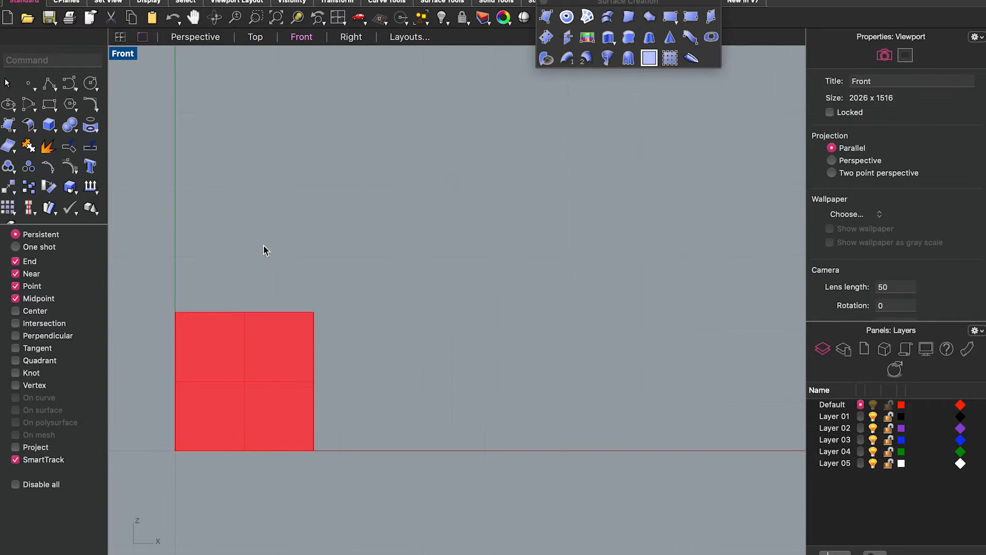
Step: Draw a narrow upright rectangle on the baseline beside the cube and place a copy to its right
left_click(49, 104)
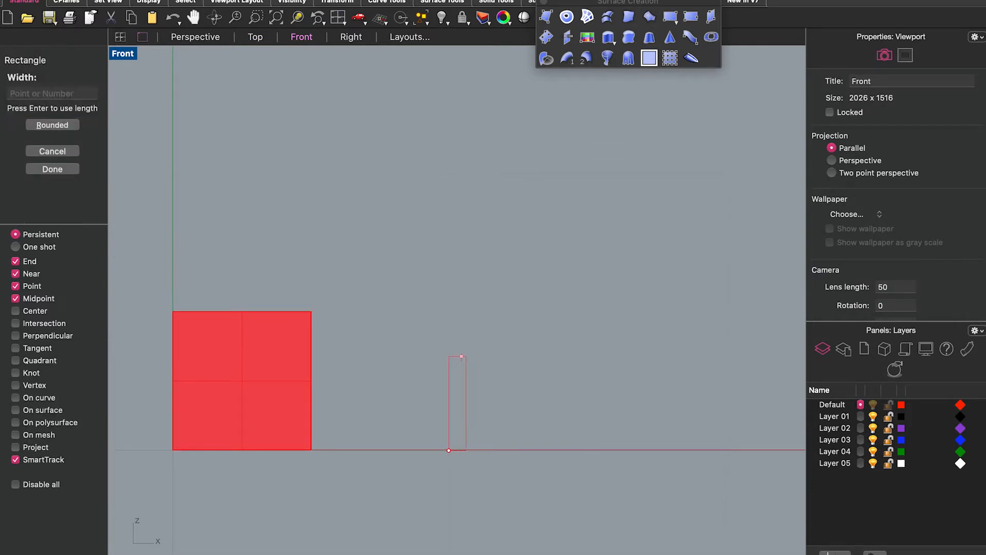
key("Return")
left_click(466, 418)
left_click_drag(492, 416, 536, 420)
Step: Fillet the upper corners of the copied rectangle with a 0.03 radius to give it a rounded end
type("fillet")
key("Return")
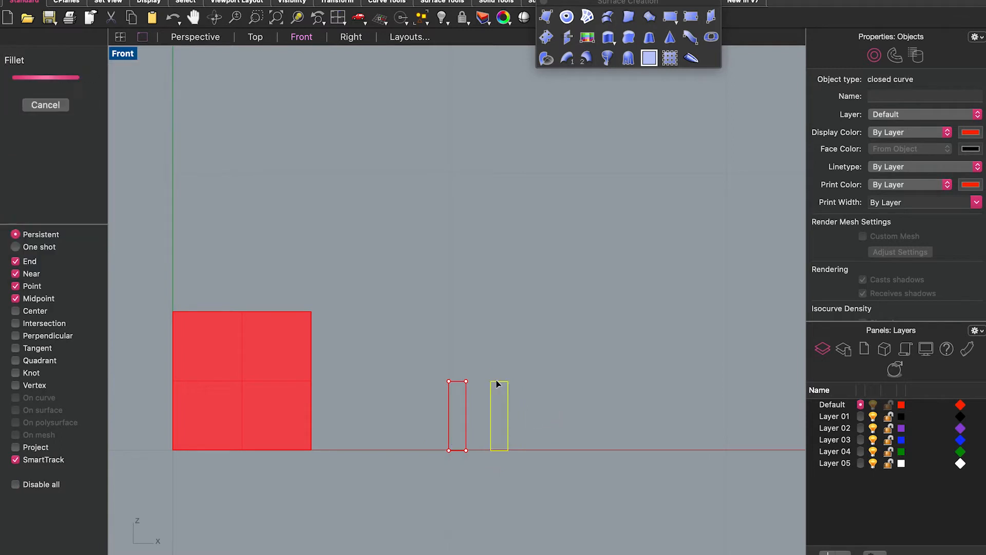
left_click(498, 383)
left_click(506, 392)
key("Escape")
left_click(507, 426)
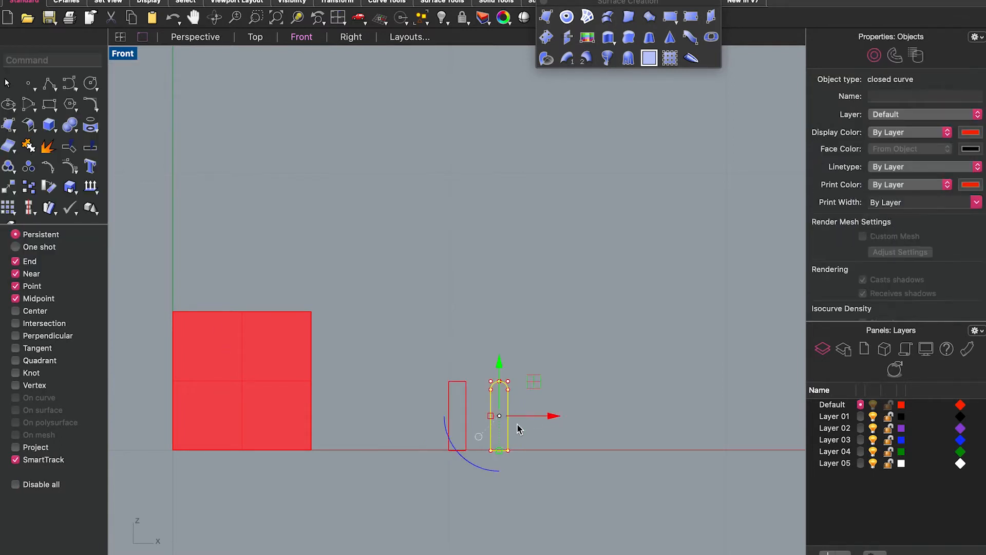
Step: Copy the round-topped outline to the right and fillet the original's lower corners into a full slot shape
left_click_drag(533, 419, 597, 418, "alt")
key("Return")
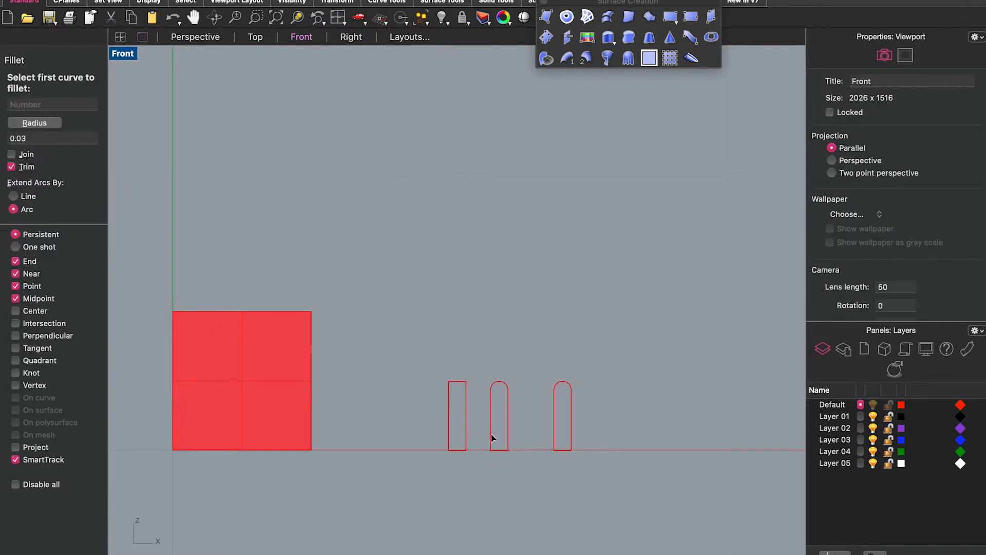
left_click(498, 450)
left_click(508, 441)
left_click(508, 411)
Step: Rotate the fully rounded slot outline 90 degrees about the Z axis
left_click(463, 457)
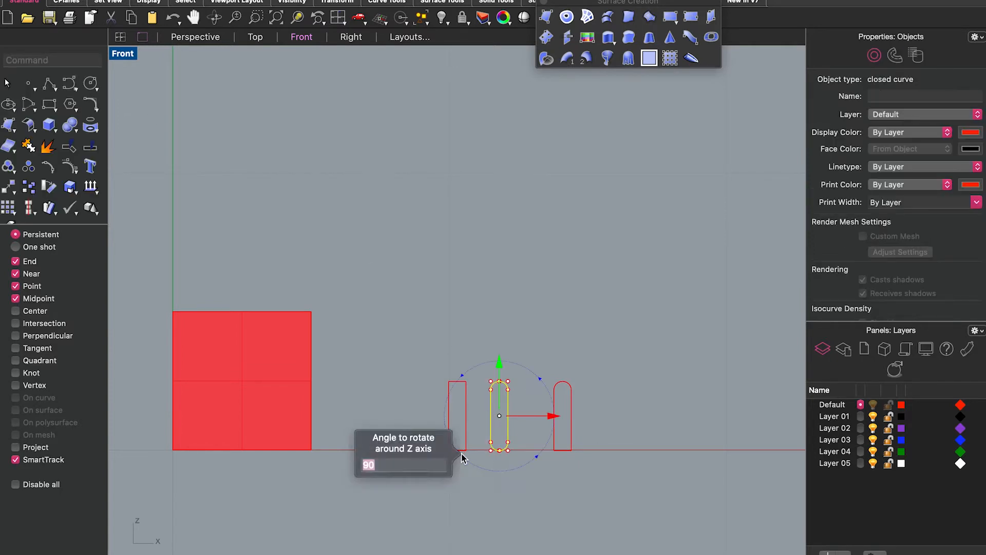
type("90")
key("Return")
left_click(500, 506)
Step: Move the remaining round-topped outline farther from the rounded slot and rotate it
left_click(555, 418)
left_click_drag(554, 418, 593, 391)
left_click(554, 456)
key("Return")
left_click(556, 457)
left_click(611, 436)
left_click(649, 510)
Step: Create planar surfaces from the slot outlines and move the plain rectangle onto the cube's front face
left_click_drag(648, 510, 446, 351)
left_click(573, 19)
left_click(457, 426)
left_click_drag(476, 415, 284, 416)
scroll(213, 415, "up", 8)
left_click(260, 37)
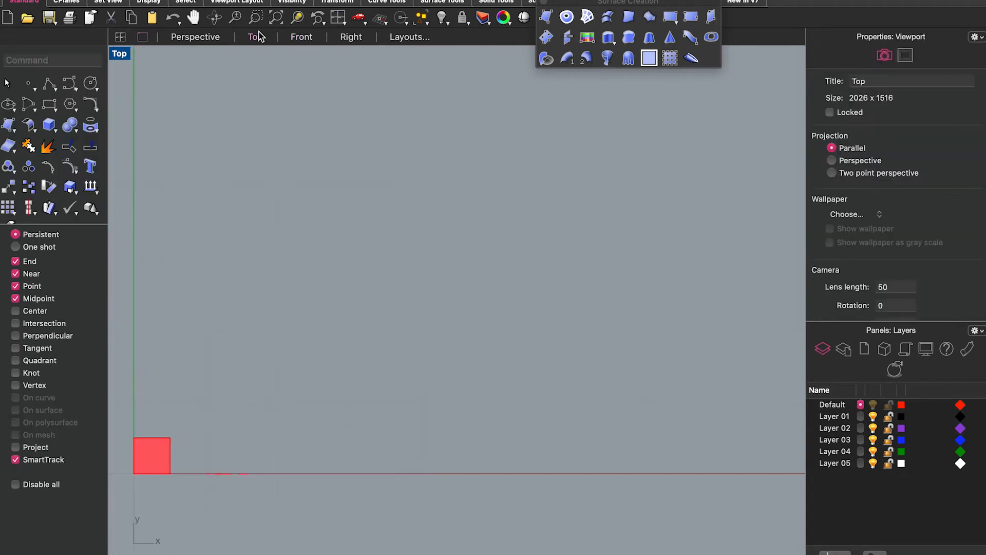
Step: Move the narrow rectangle surface off the cube's front face along X in the front view
left_click(221, 37)
left_click(301, 36)
left_click(287, 393)
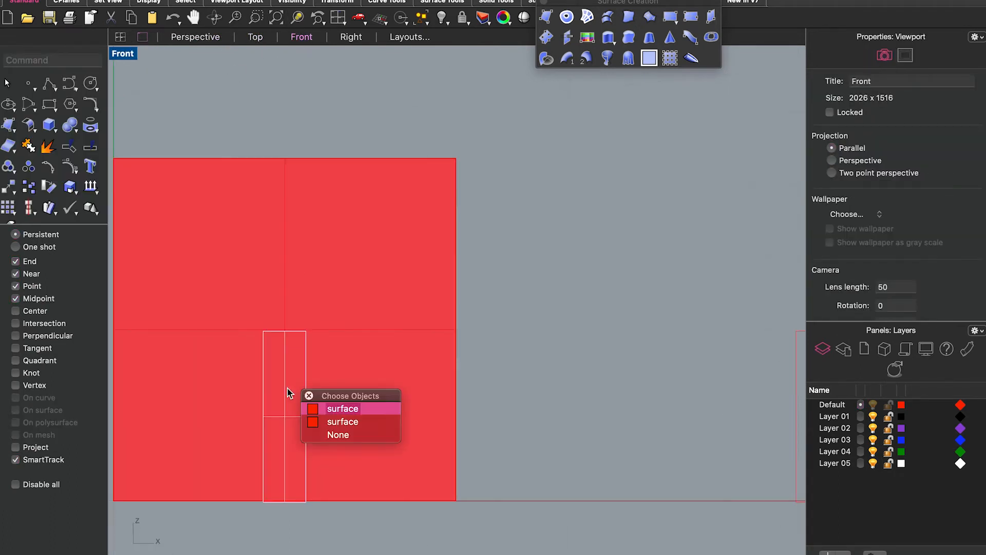
left_click(358, 409)
left_click_drag(334, 416, 603, 416)
Step: Draw vertical and horizontal centre lines between the edge midpoints of the cube's front face
left_click(50, 85)
left_click(284, 500)
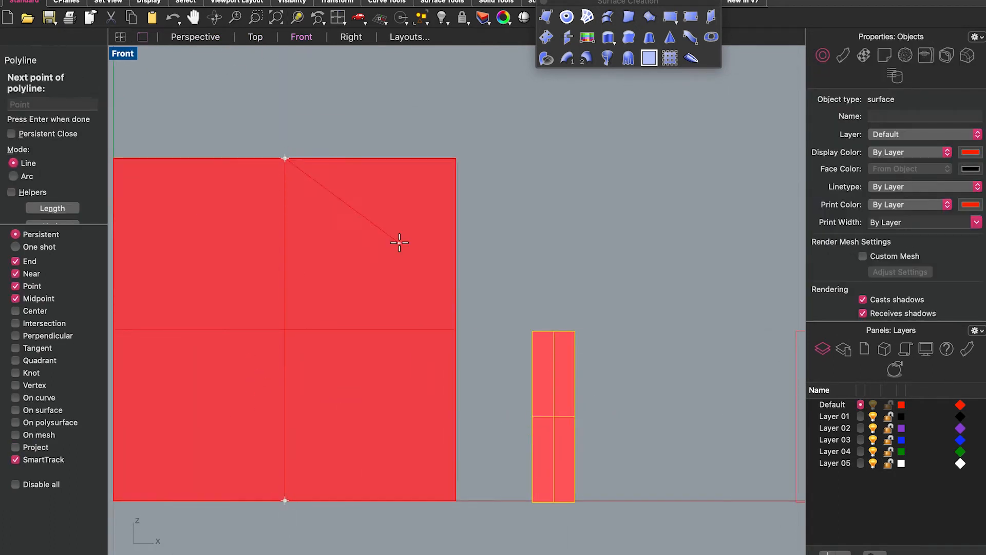
key("Return")
key("Return")
left_click(113, 330)
left_click(456, 330)
key("Return")
Step: Position the narrow rectangle surface on the cube's vertical centre line, with its base on the bottom edge
left_click_drag(586, 417, 277, 424)
scroll(291, 407, "up", 7)
left_click_drag(279, 396, 280, 392)
scroll(279, 394, "down", 4)
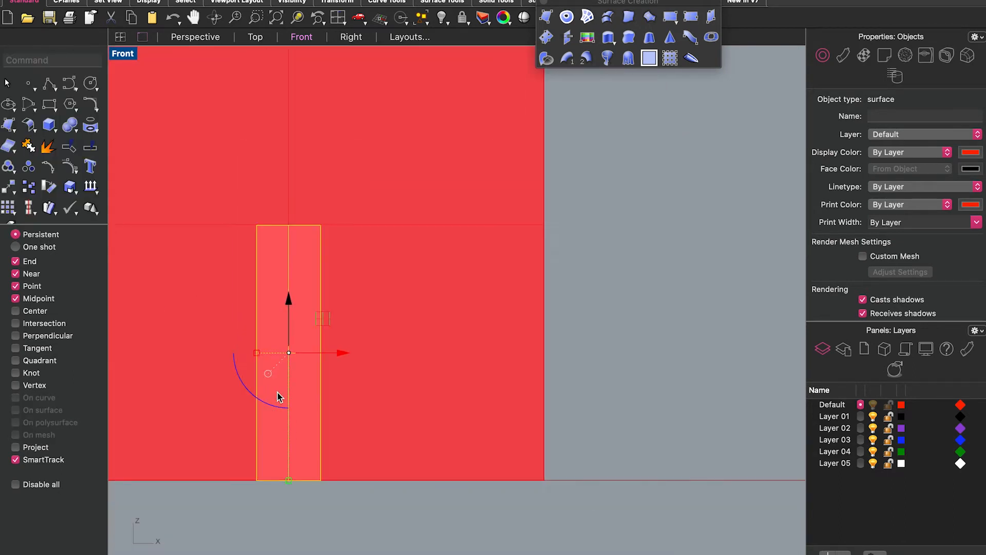
Step: Extrude the narrow rectangle in Y through the cube so it passes beyond the front and back
key("ctrl+F1")
left_click_drag(152, 506, 152, 385)
left_click(260, 400)
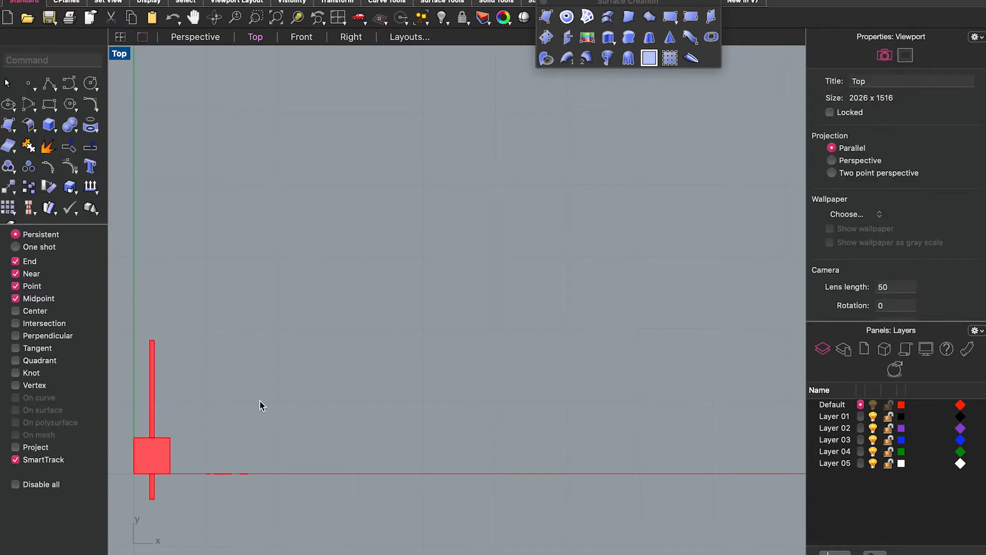
Step: Extrude the rounded slot surface and the round-ended rectangle surface 0.03 in the Y direction
left_click_drag(257, 492, 202, 445)
key("Return")
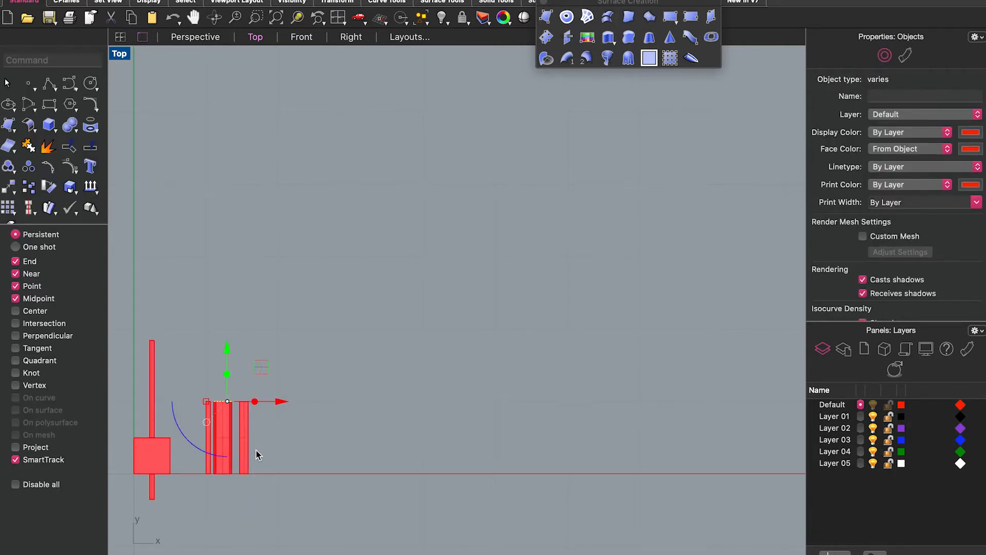
left_click(232, 446)
type(".05")
key("Return")
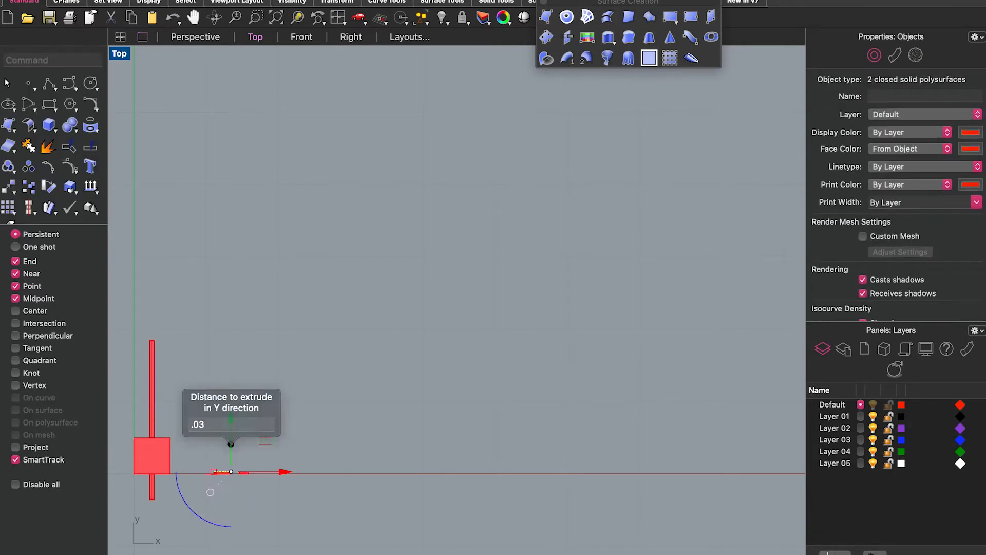
left_click(209, 444)
Step: Move the rounded slot solid across the top of the groove and the round-bottomed solid over the cube's upper edge, both on the centre line
scroll(209, 445, "up", 8)
right_click_drag(314, 541, 378, 370)
left_click(302, 36)
scroll(306, 431, "down", 10)
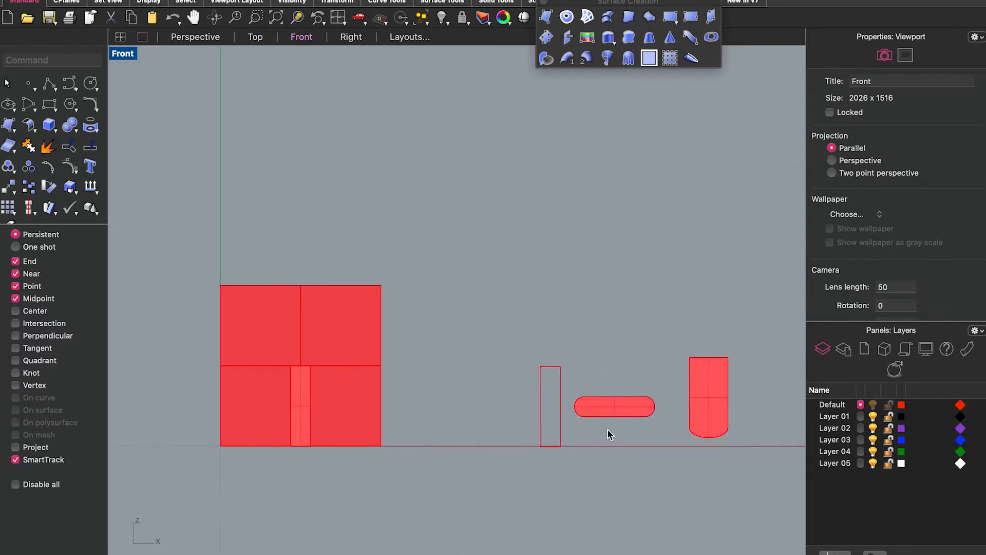
left_click_drag(612, 405, 301, 375)
left_click(728, 442)
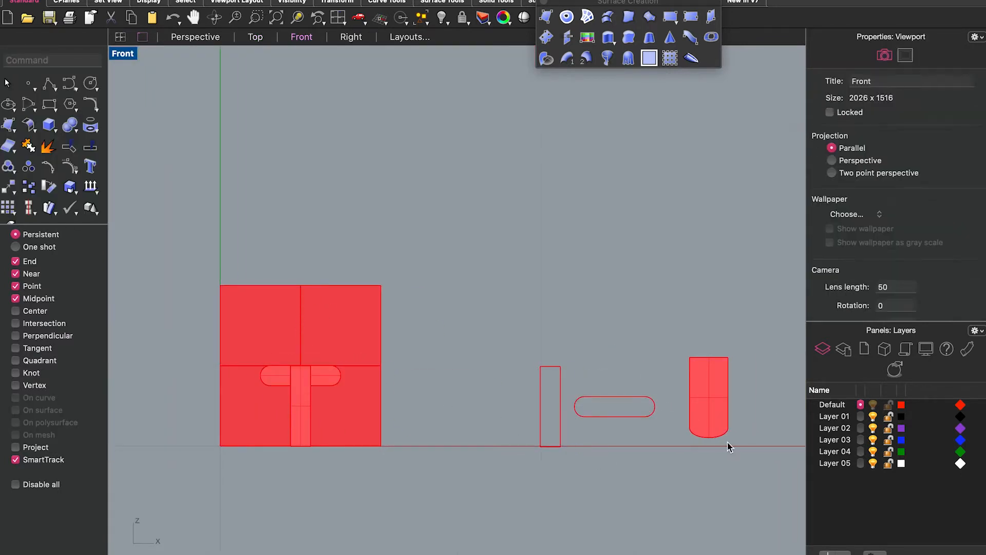
left_click(711, 401)
left_click_drag(711, 401, 302, 309)
Step: Draw a small circle beside the cube in the front view and fill it with a surface
left_click(94, 89)
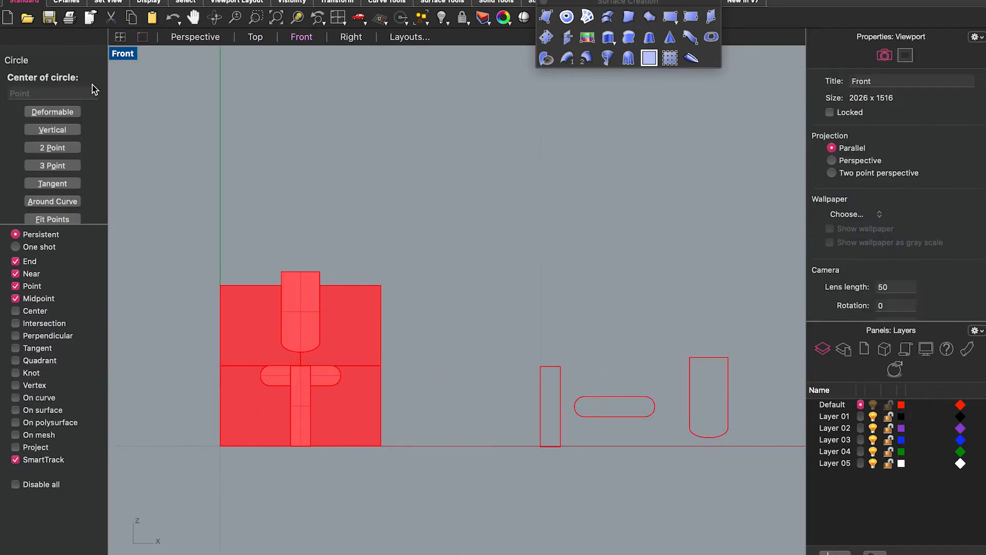
left_click(457, 396)
key("Escape")
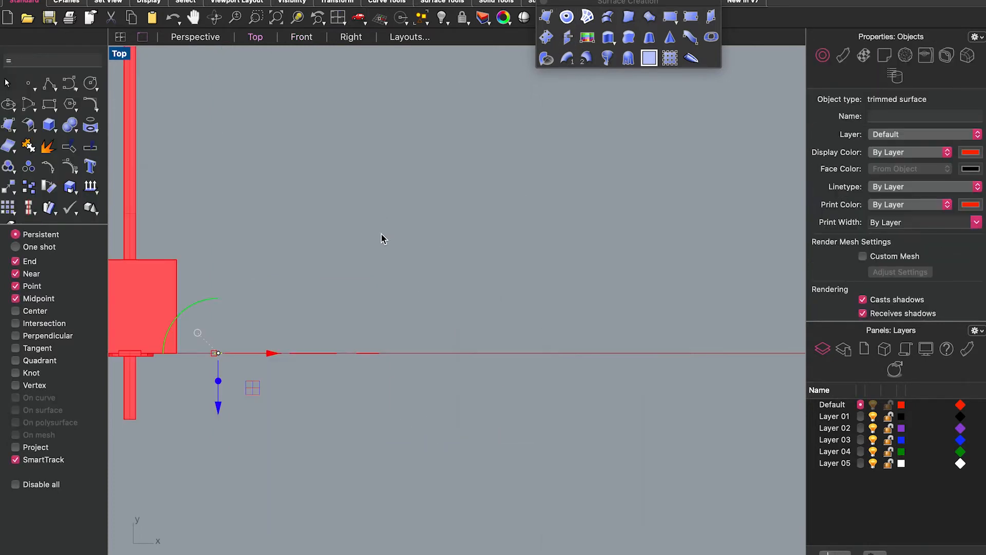
Step: Extrude the round surface into a cylinder and place one copy on each side of the round-bottomed shape
left_click(221, 380)
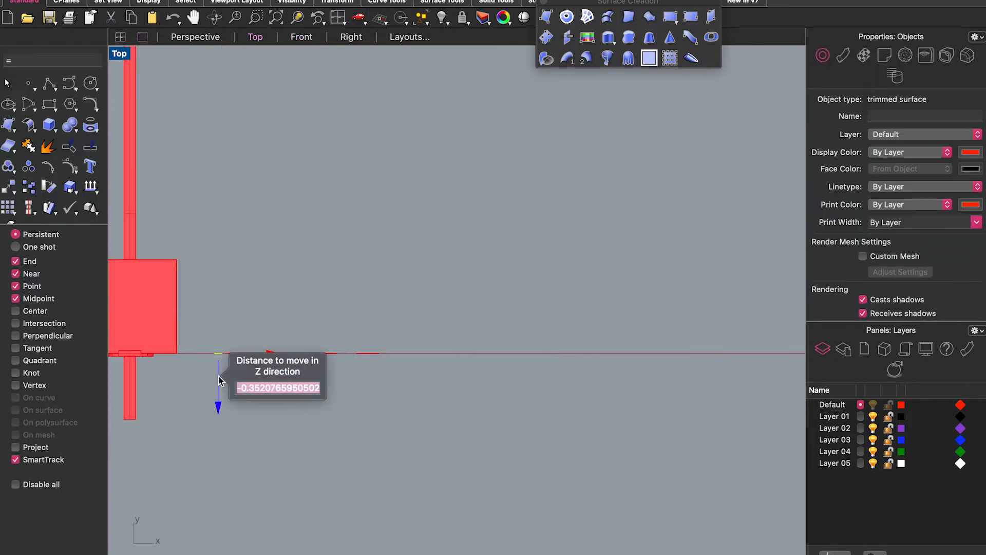
key("Escape")
left_click(219, 326)
key("Return")
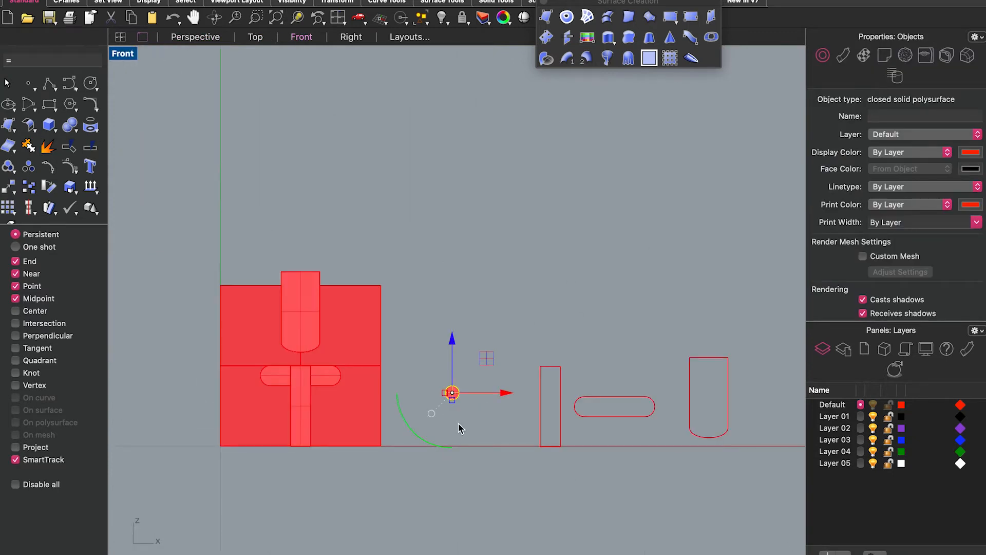
left_click_drag(452, 393, 343, 337)
left_click(433, 396)
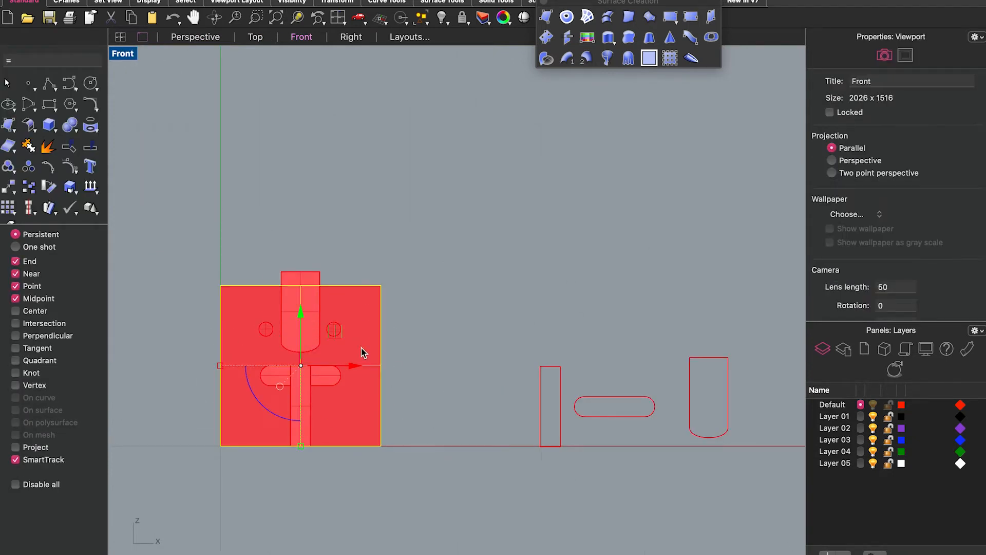
Step: Try to subtract the groove, slot and cylinder shapes from the cube's front with Boolean Difference
left_click(72, 124)
left_click(630, 62)
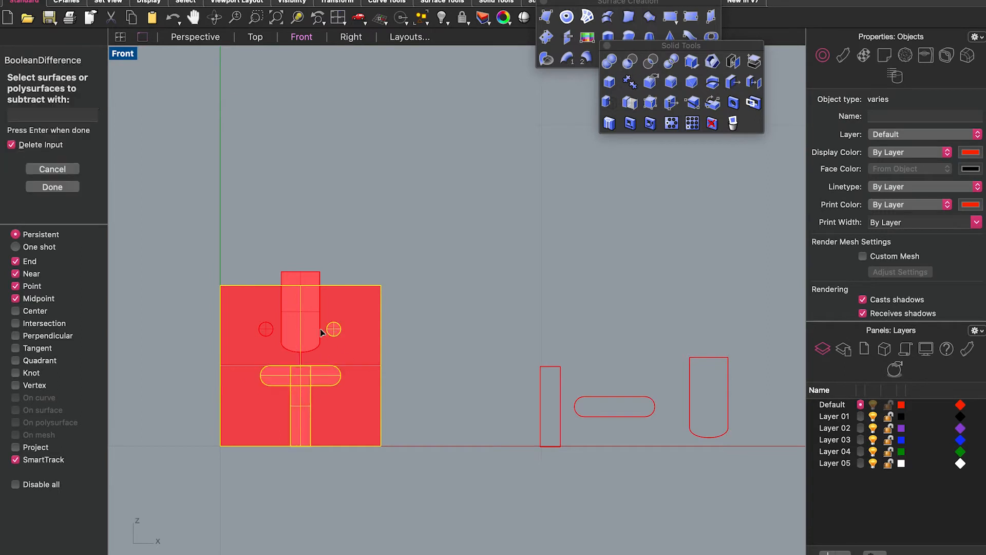
key("Return")
left_click(282, 286)
left_click(325, 359)
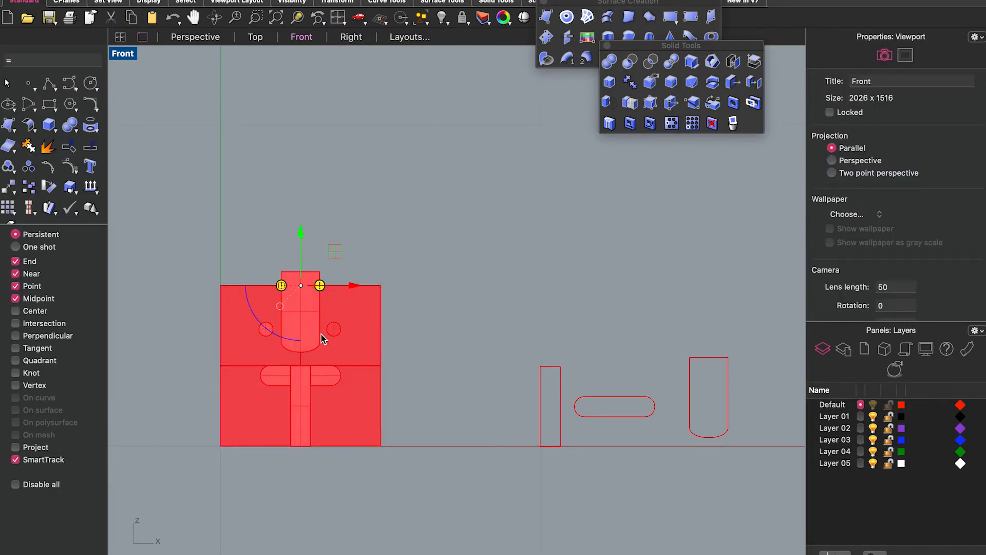
Step: Move the shallow cutting shapes back along Y so they sit inside the cube, flush with its front face
left_click(256, 36)
left_click(302, 36)
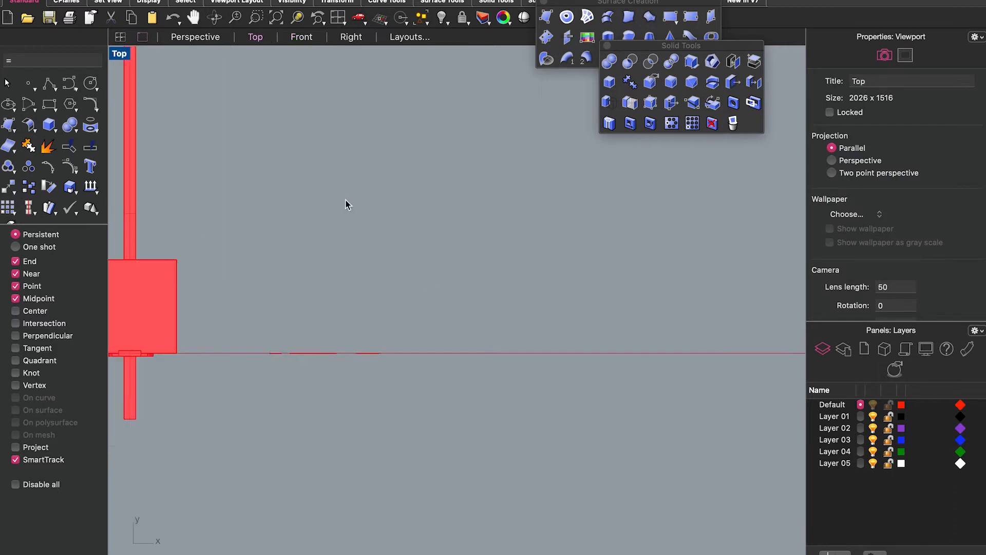
scroll(277, 320, "up", 5)
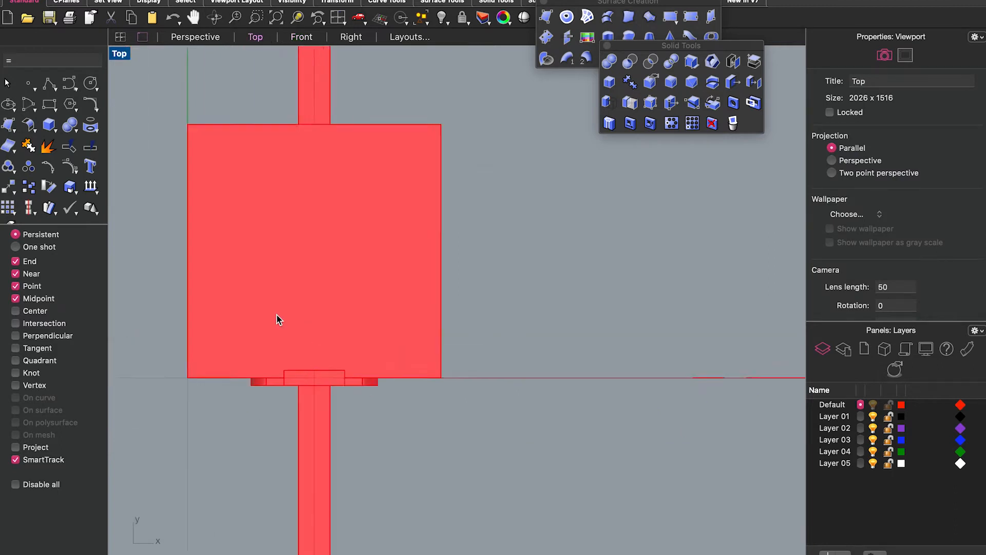
left_click(323, 393)
left_click_drag(324, 341, 325, 356)
left_click(329, 399)
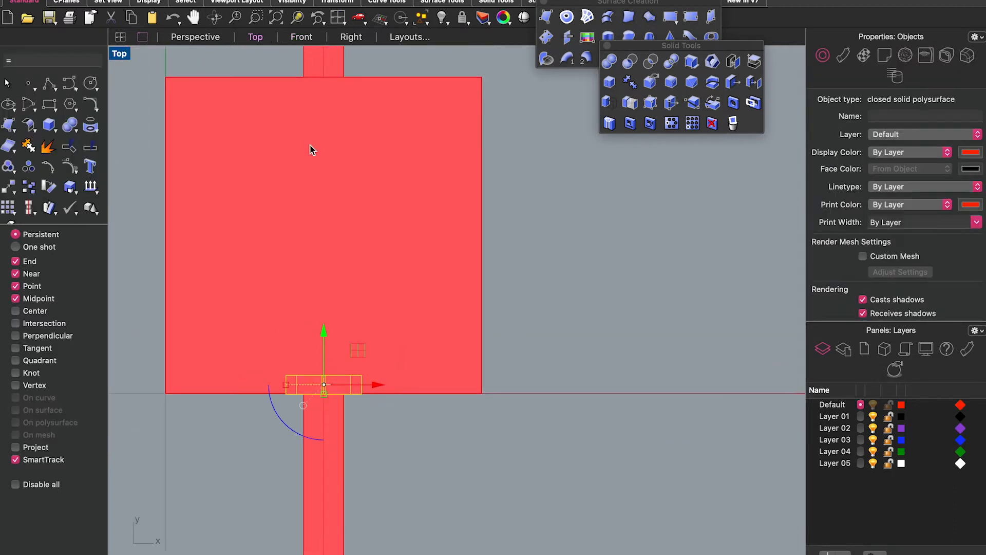
left_click(301, 36)
key("super+z")
left_click(261, 37)
left_click_drag(324, 424, 326, 414)
Step: Try Boolean Difference again on the cube's front surface with the repositioned cutting shapes
left_click(301, 36)
left_click(389, 222)
left_click(251, 298)
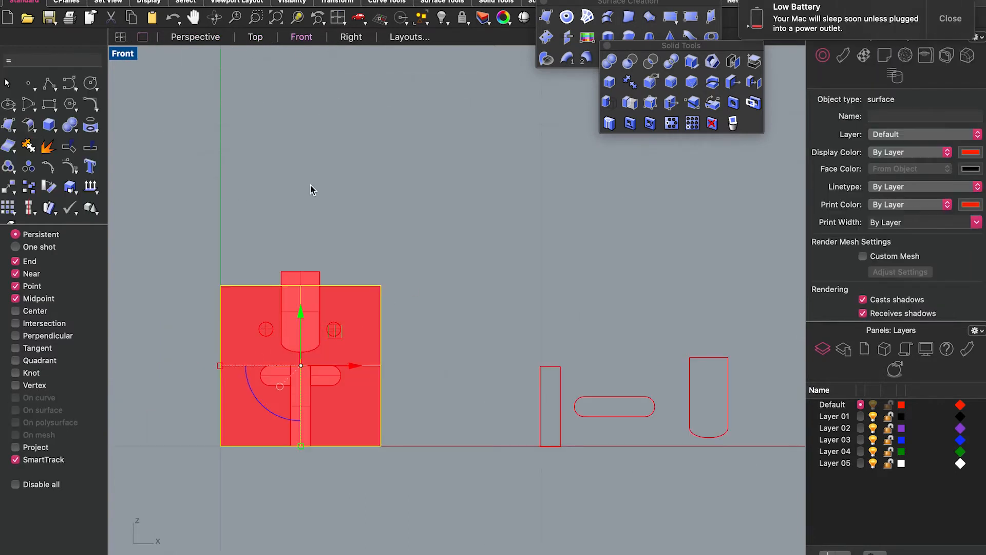
left_click(629, 61)
key("Return")
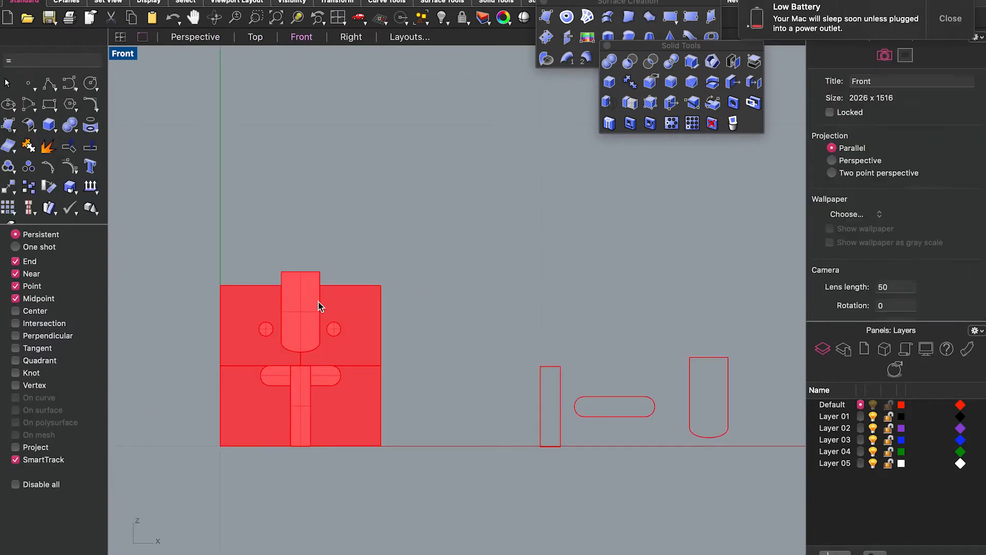
Step: Pull the square front surface aside to check the shapes behind it and undo the move
left_click(319, 307)
left_click(381, 362)
left_click(395, 396)
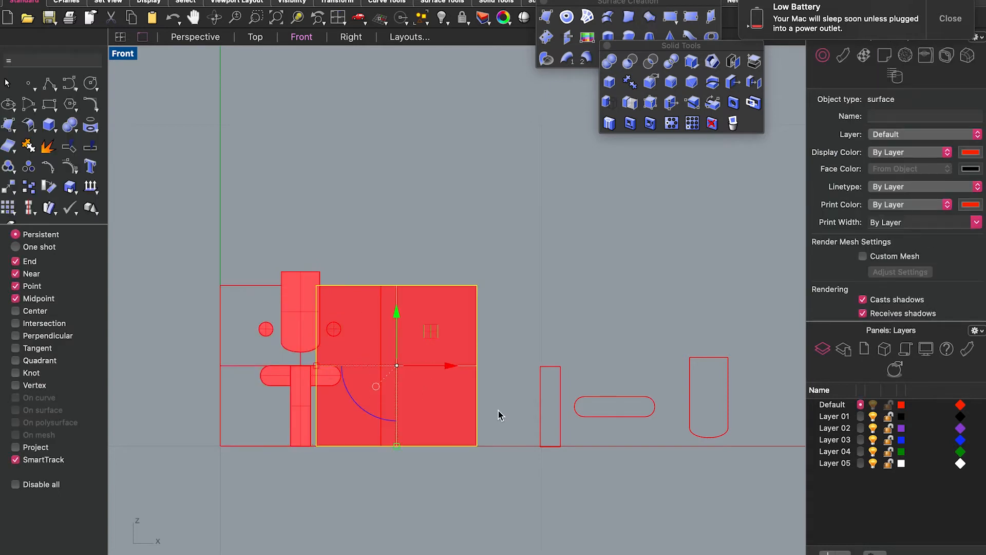
left_click(331, 332)
left_click(338, 330)
scroll(319, 329, "up", 1)
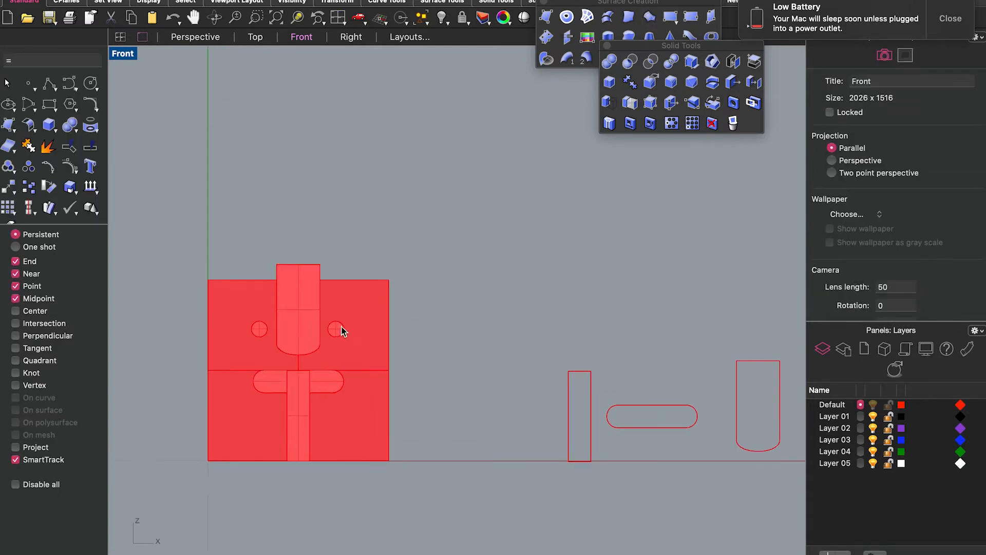
left_click(341, 331)
key("Escape")
Step: Try to cut the square front surface with the drilled and slotted shapes once more using Boolean Difference
left_click(630, 61)
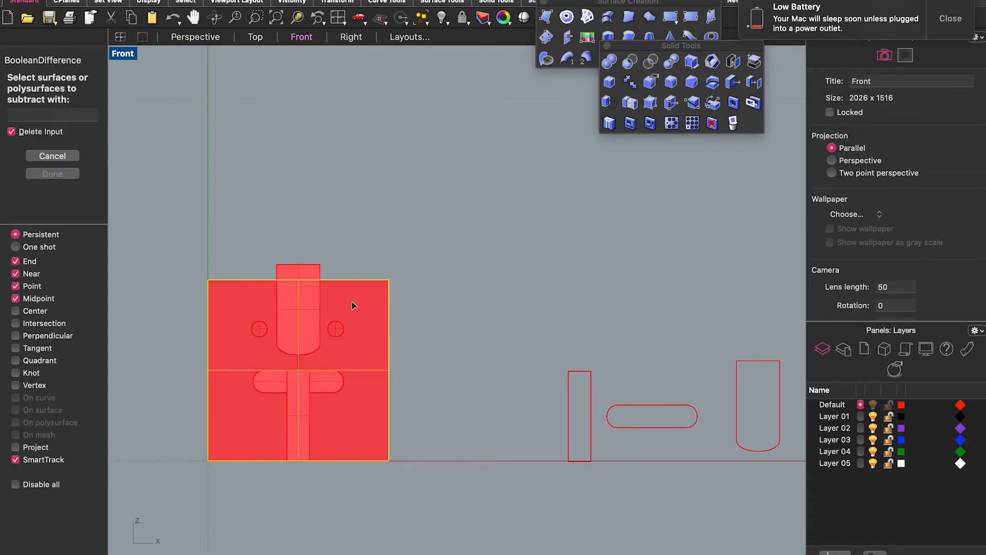
key("Return")
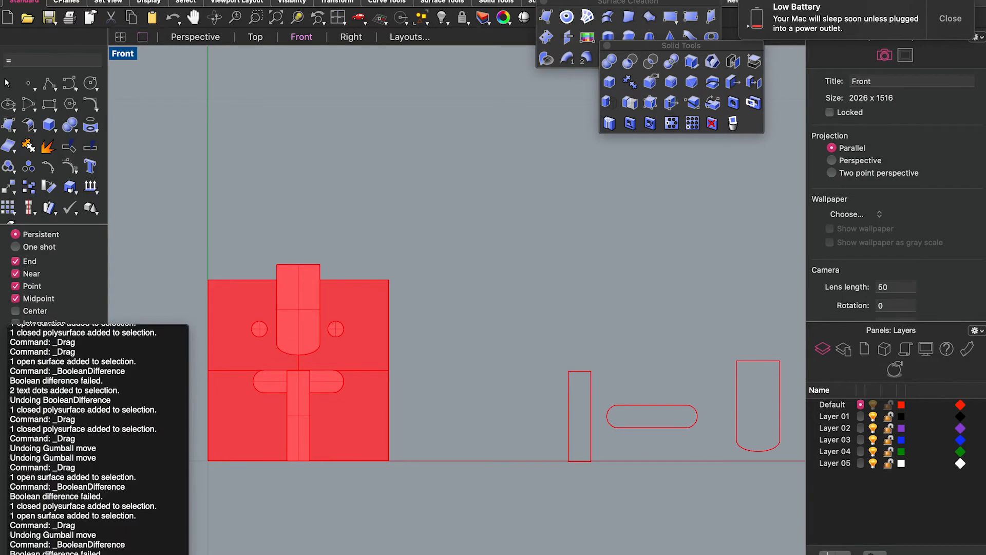
left_click(356, 372)
left_click(307, 347)
left_click(297, 361)
left_click(334, 381)
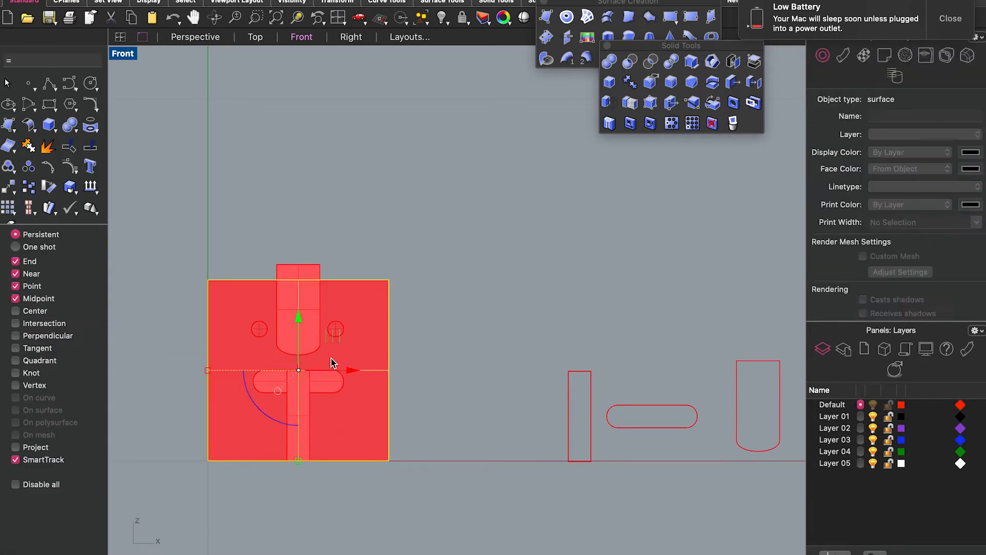
Step: Move the square front surface along X away from the cutting shapes and undo the move
left_click_drag(353, 370, 642, 370)
left_click(389, 344)
key("super+z")
left_click(390, 335)
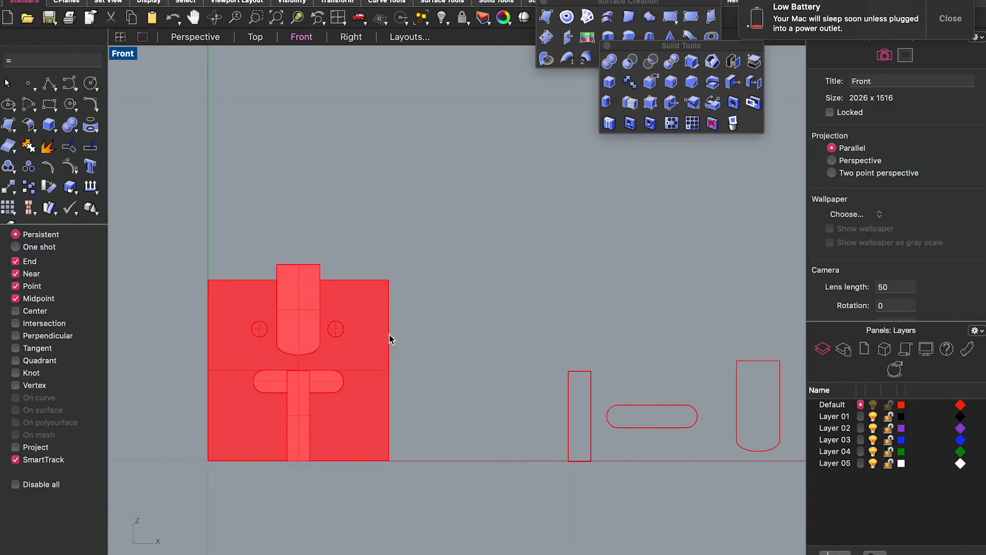
left_click(390, 334)
left_click(389, 303)
Step: Delete the cube's open side surfaces and extrude its square front surface back in Y into a solid block
left_click(259, 37)
key("ctrl+F4")
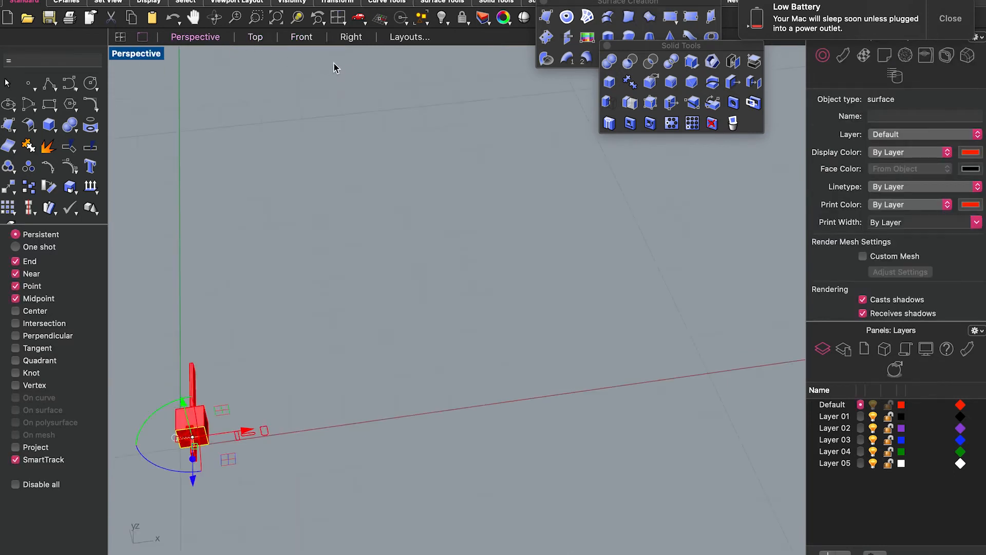
left_click(312, 36)
left_click(389, 323)
left_click(447, 342)
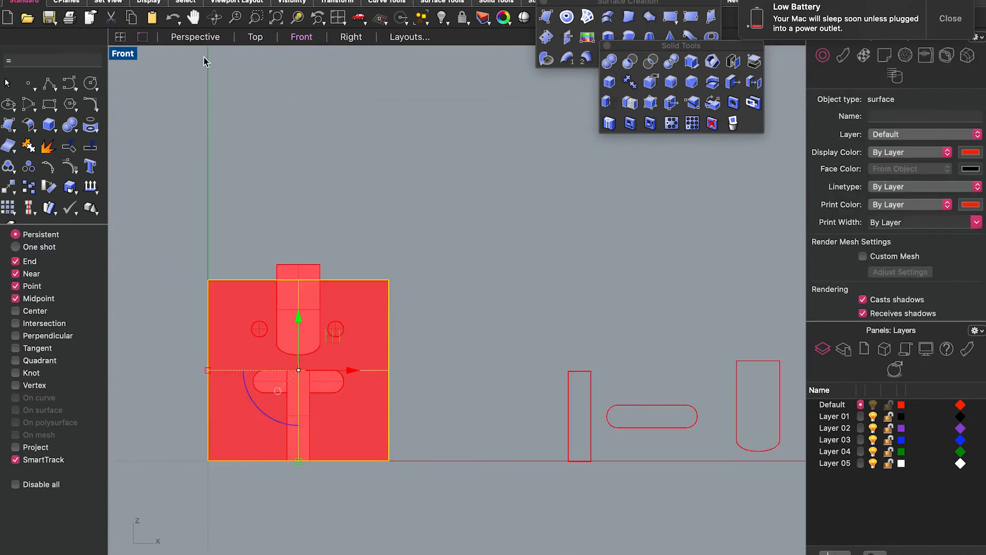
key("ctrl+F1")
left_click(324, 366)
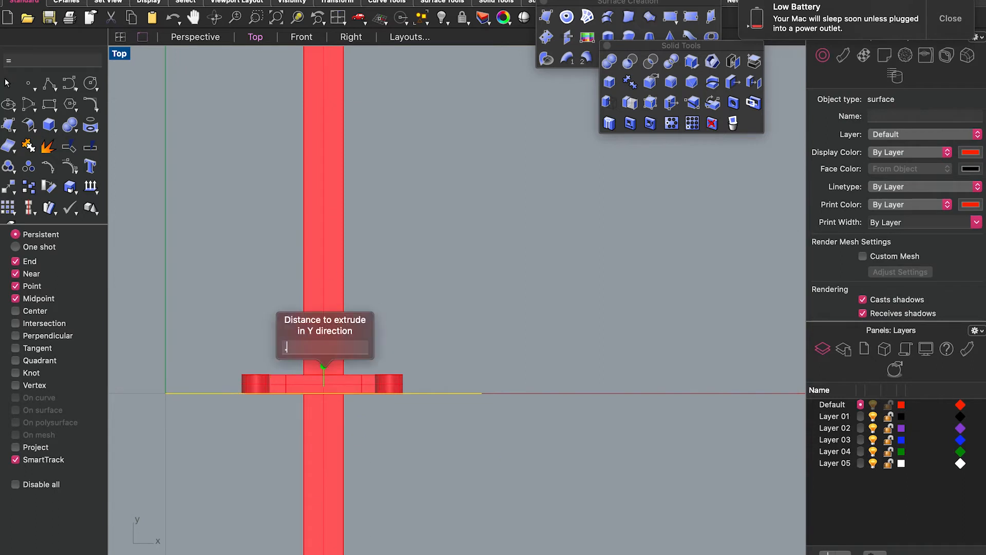
type("1")
key("Return")
Step: Subtract the round-bottomed shape, both cylinders, the rounded slot and the groove from the solid block with Boolean Difference
left_click(316, 37)
left_click(489, 338)
left_click(389, 324)
left_click(631, 63)
left_click(337, 331)
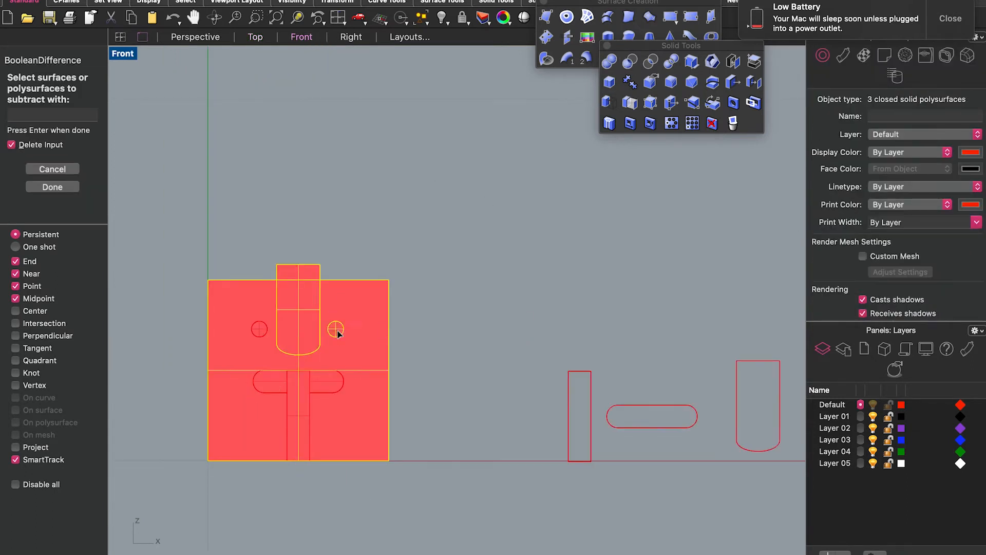
left_click(291, 414)
key("Return")
left_click(452, 397)
Step: Move the three leftover outline curves well away from the block in the perspective view
left_click(207, 37)
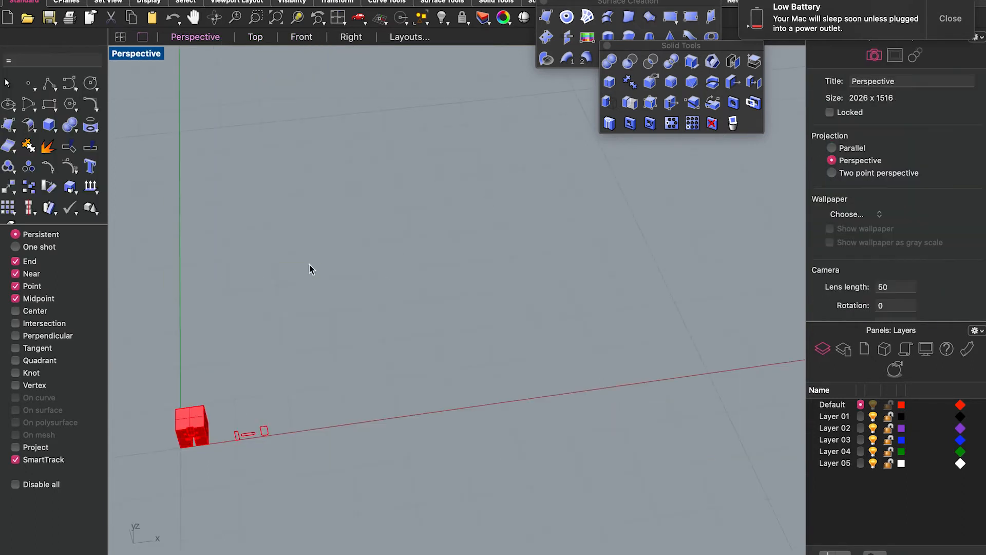
left_click_drag(234, 422, 275, 444)
left_click_drag(289, 426, 503, 405)
Step: Switch the perspective view to a rendered display and examine the cut block from several sides
scroll(146, 419, "up", 5)
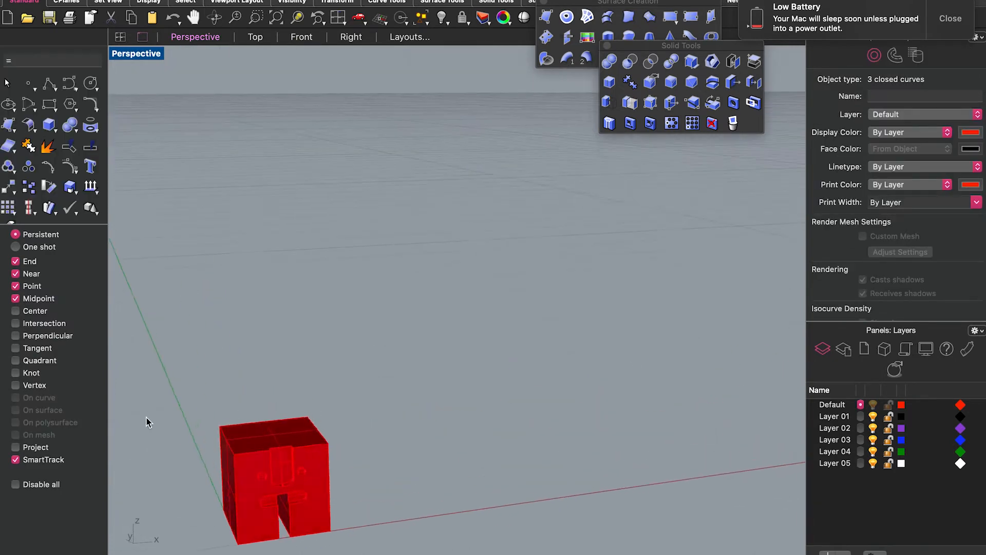
right_click(174, 386)
left_click(277, 482)
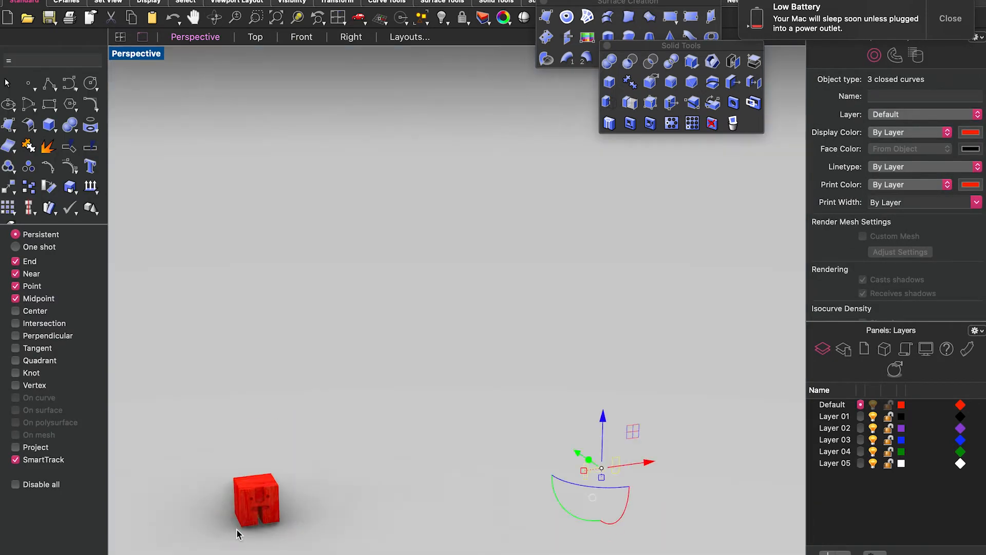
scroll(212, 538, "up", 3)
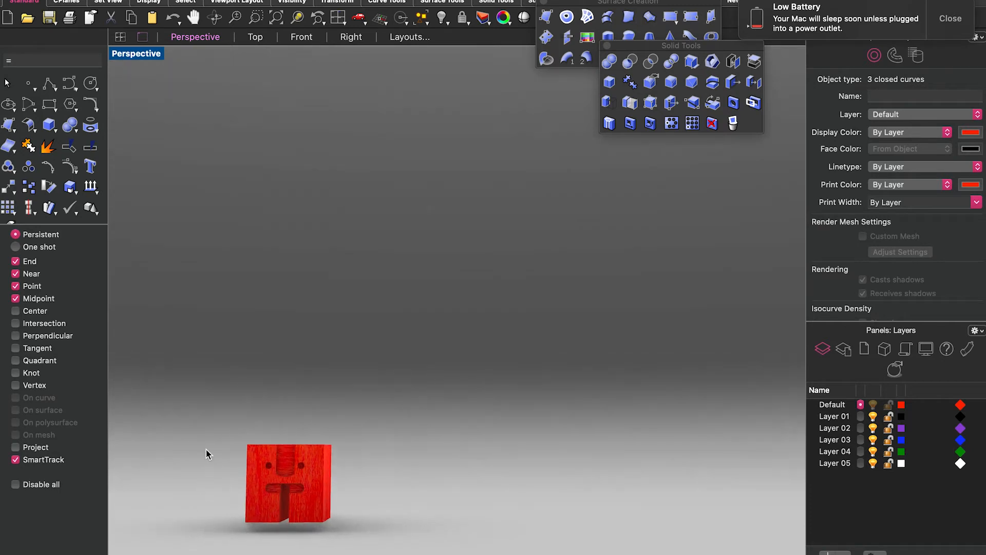
scroll(205, 451, "up", 4)
scroll(206, 449, "right", 10)
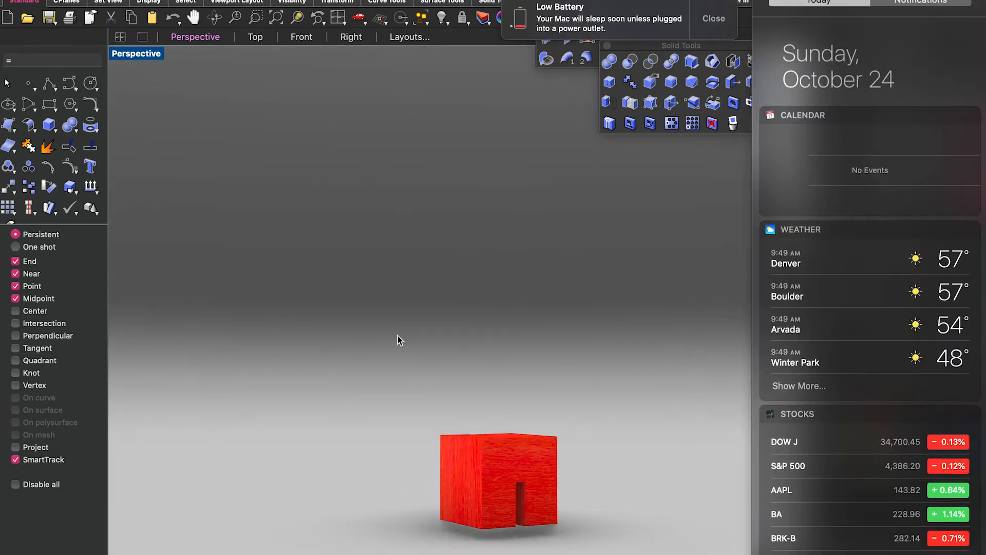
left_click(399, 339)
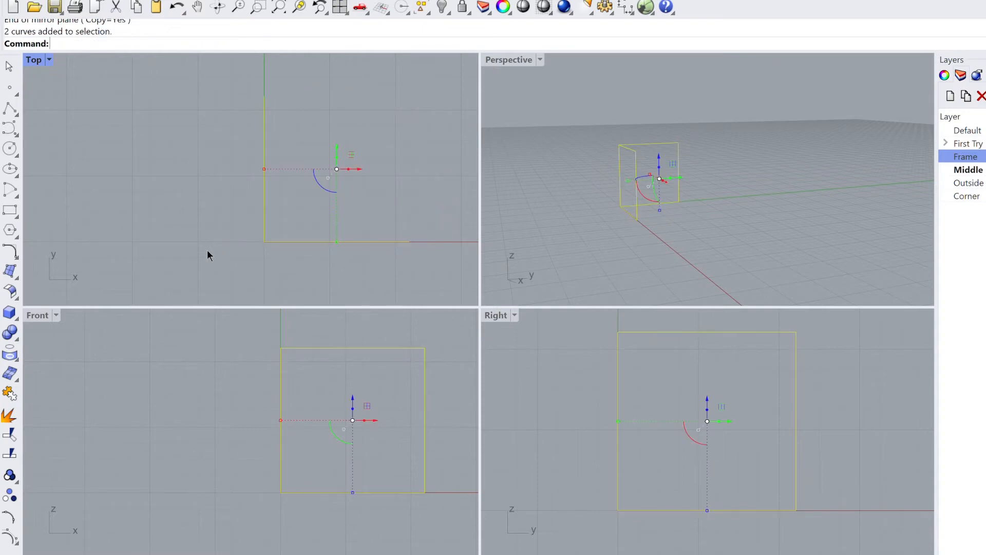
Step: Replace the existing squares with a single 2.21 square in the front plane and draw both of its diagonals
key("Delete")
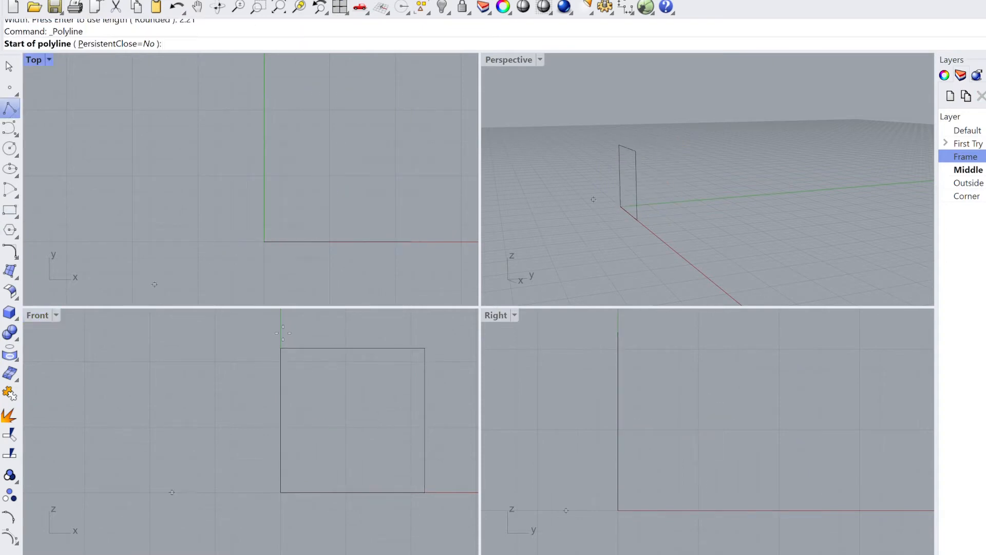
left_click(280, 492)
key("Return")
key("ctrl+a")
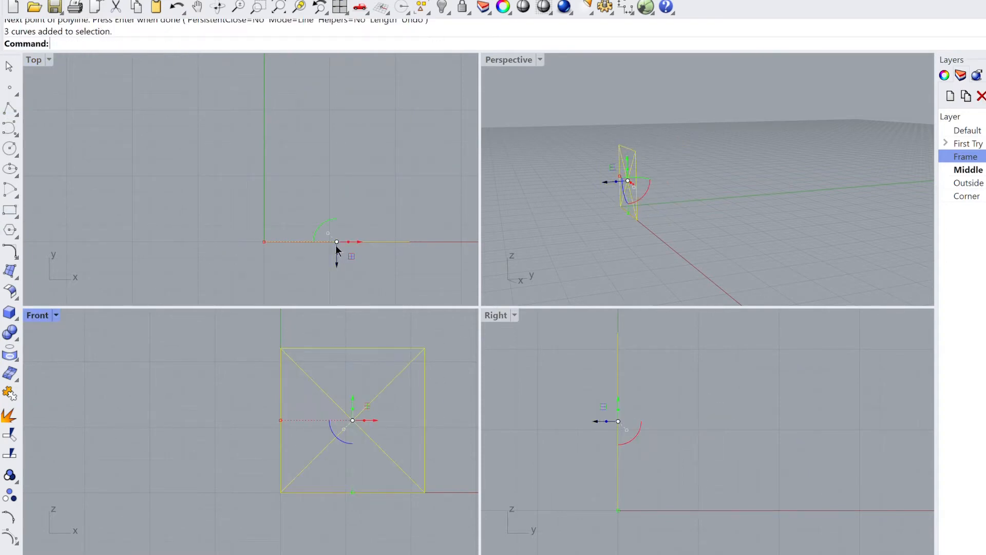
Step: Copy-rotate the crossed square 90° about its origin corner and mirror both squares to close the frame's four vertical sides
key("Return")
key("Return")
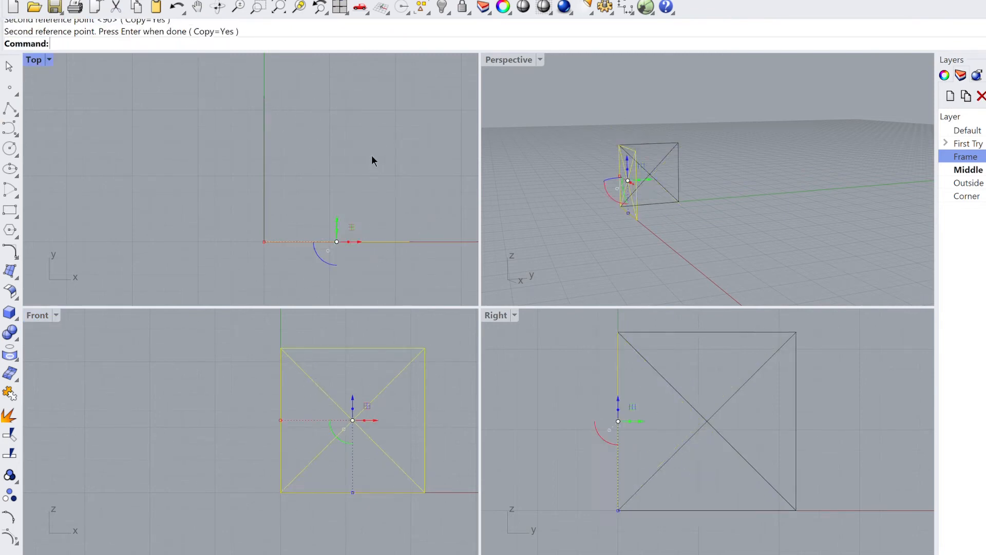
left_click(264, 97)
left_click(409, 239)
right_click_drag(730, 209, 804, 239)
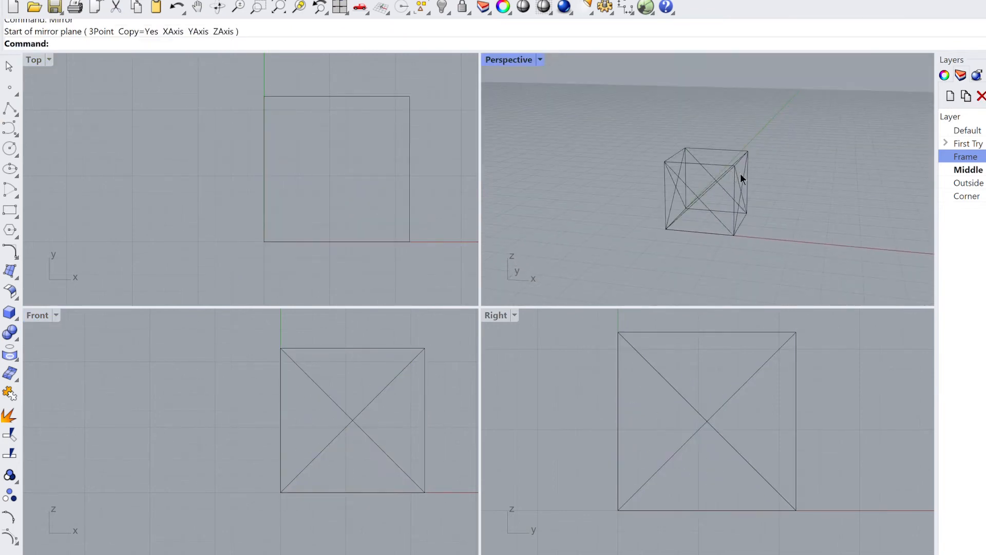
Step: Make two copies of the frame's side panel at x = 2.21, rotated 90° about its upper and lower edges
scroll(742, 174, "up", 8)
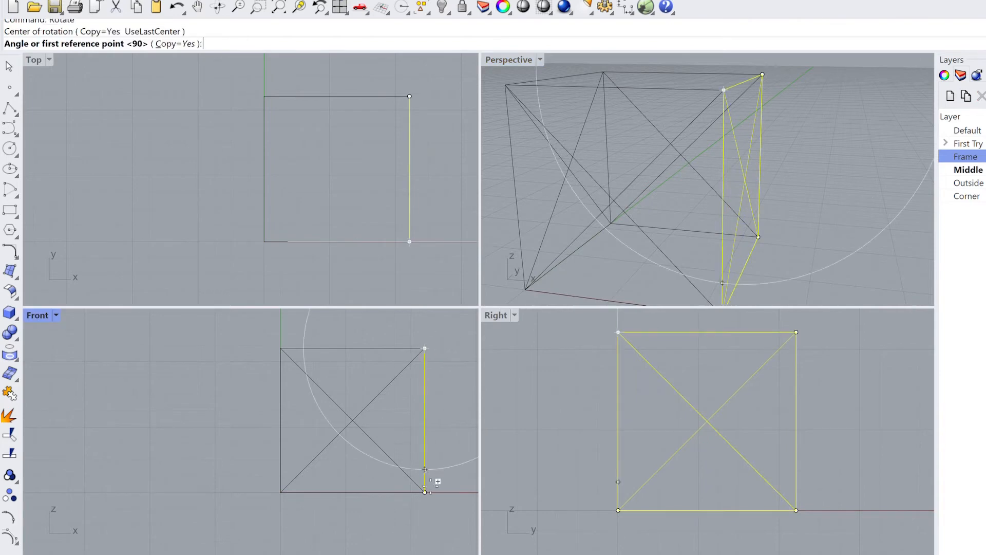
left_click(427, 492)
left_click(438, 447)
right_click(483, 405)
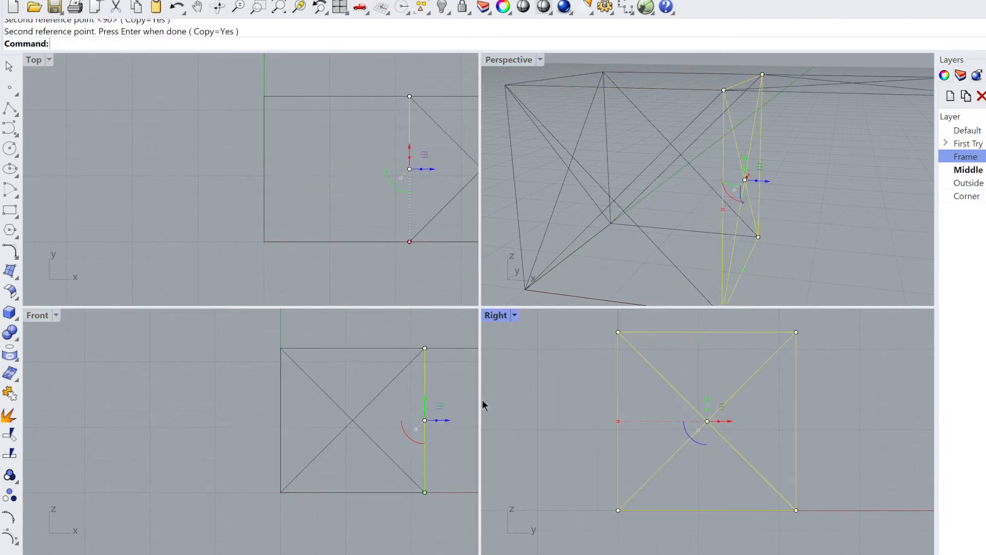
left_click(433, 348)
left_click(280, 492)
right_click(539, 362)
Step: Move the panel sticking out beside the frame onto the cube's top and assign all frame curves to the Frame layer
scroll(827, 239, "down", 6)
left_click(864, 162)
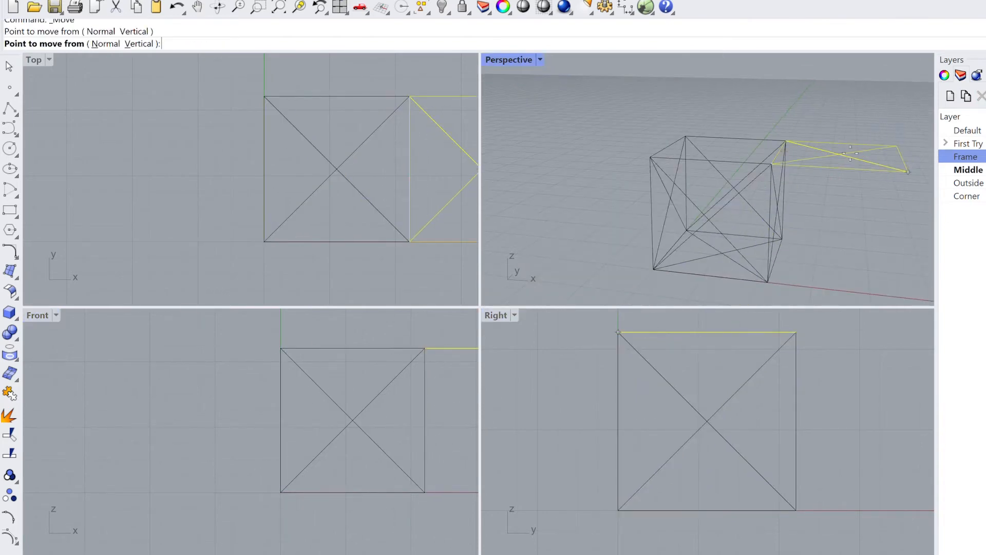
right_click_drag(836, 157, 870, 142)
key("ctrl+a")
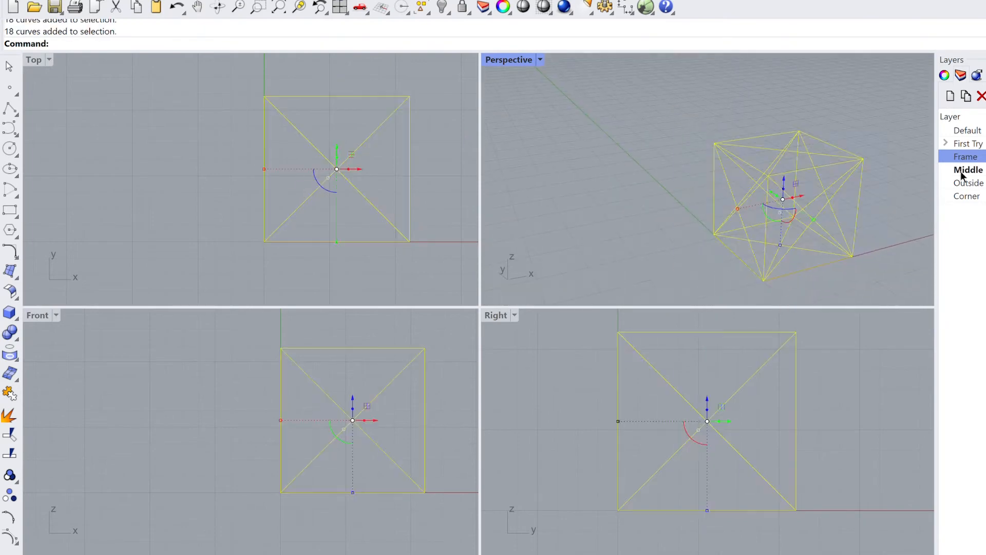
right_click_drag(826, 213, 842, 205)
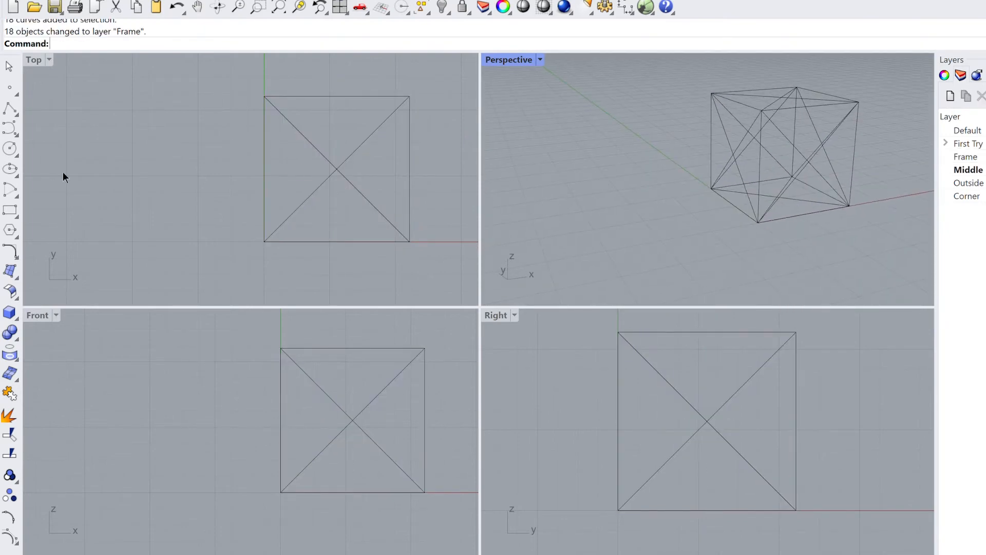
Step: Create a 0.73 cube from the origin and move it inside the frame's lower front corner
type("0")
key("Return")
type(".73")
key("Return")
key("Return")
type(".73")
key("Return")
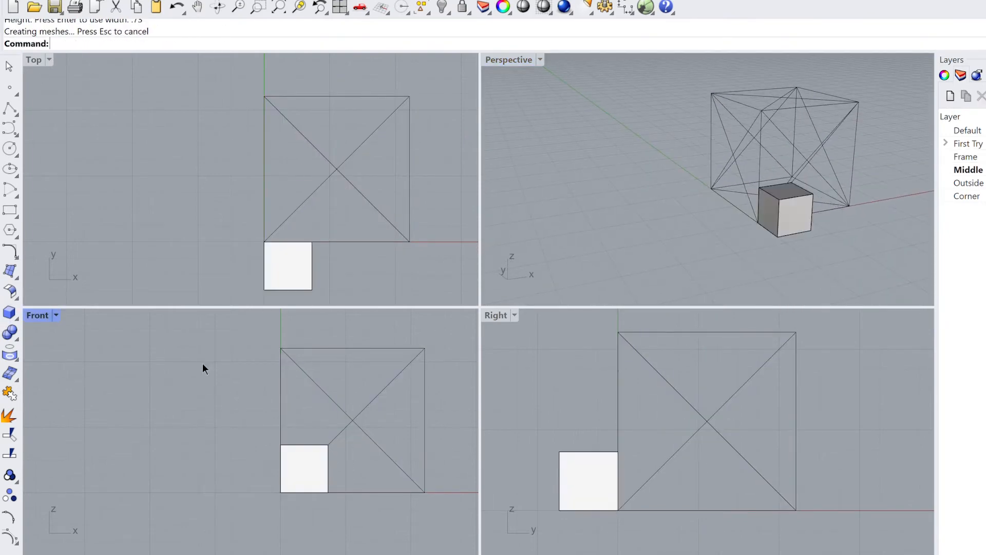
left_click(790, 219)
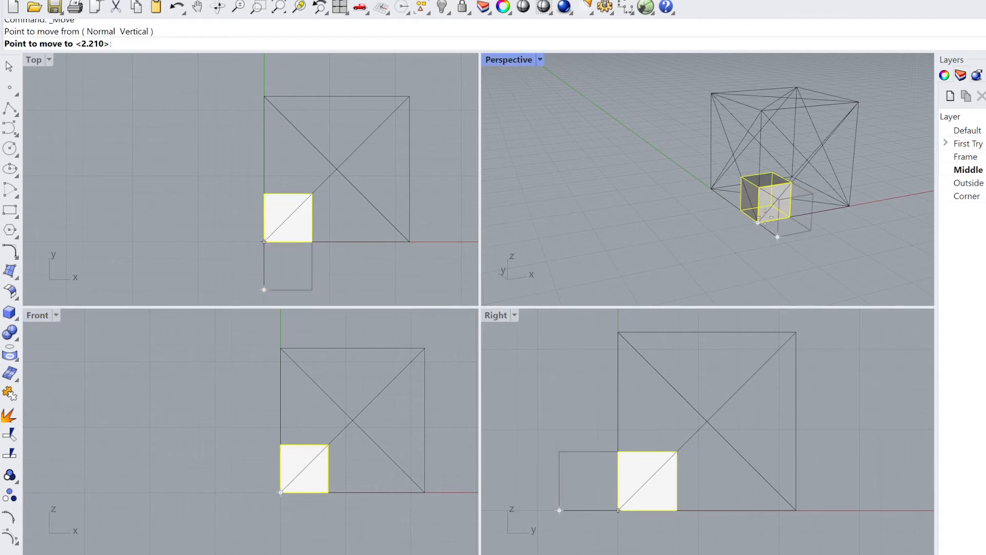
Step: Fillet the small cube's outer edges meeting at the frame corner with a 0.08 radius
scroll(769, 174, "up", 5)
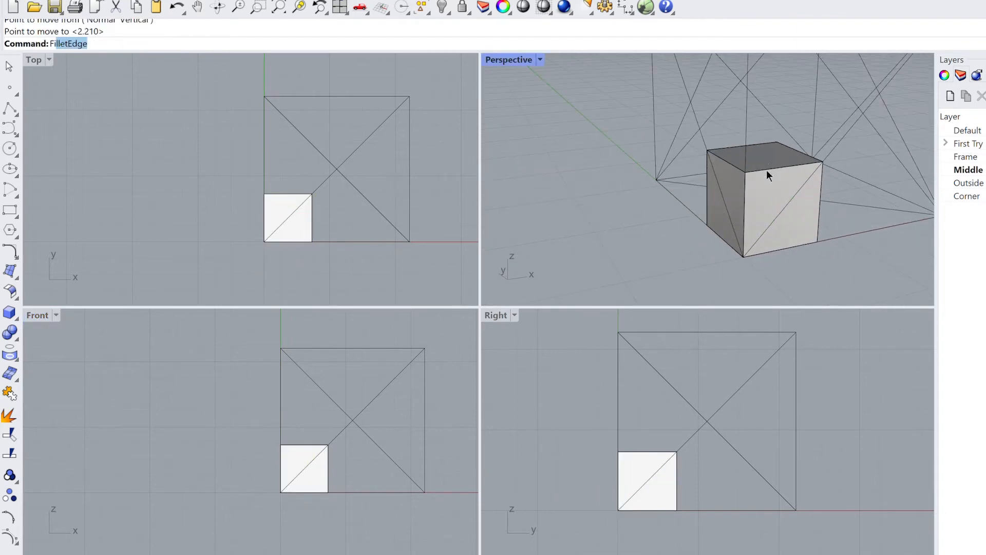
key("Return")
left_click(208, 32)
type(".08")
key("Return")
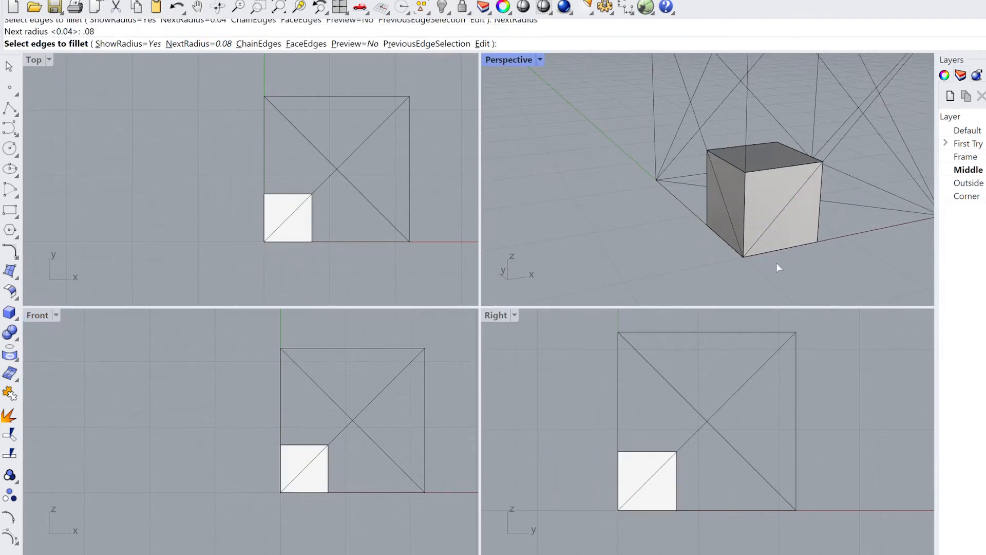
left_click_drag(776, 263, 719, 236)
mouse_move(771, 277)
right_mouse_down()
mouse_move(823, 229)
mouse_move(771, 278)
right_mouse_up()
key("Return")
Step: Fillet the small cube's remaining edges with a 0.04 radius
key("Return")
type("4")
key("Return")
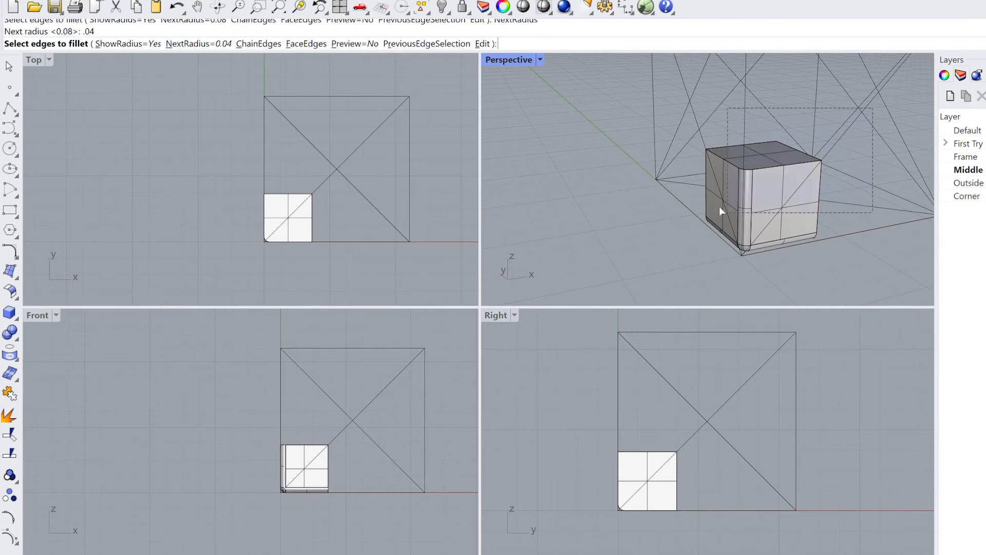
left_click_drag(832, 131, 701, 238)
key("Return")
key("Return")
Step: Duplicate the border of the small cube's flat front face and select the resulting curve
mouse_move(745, 257)
right_mouse_down()
mouse_move(784, 202)
mouse_move(735, 257)
right_mouse_up()
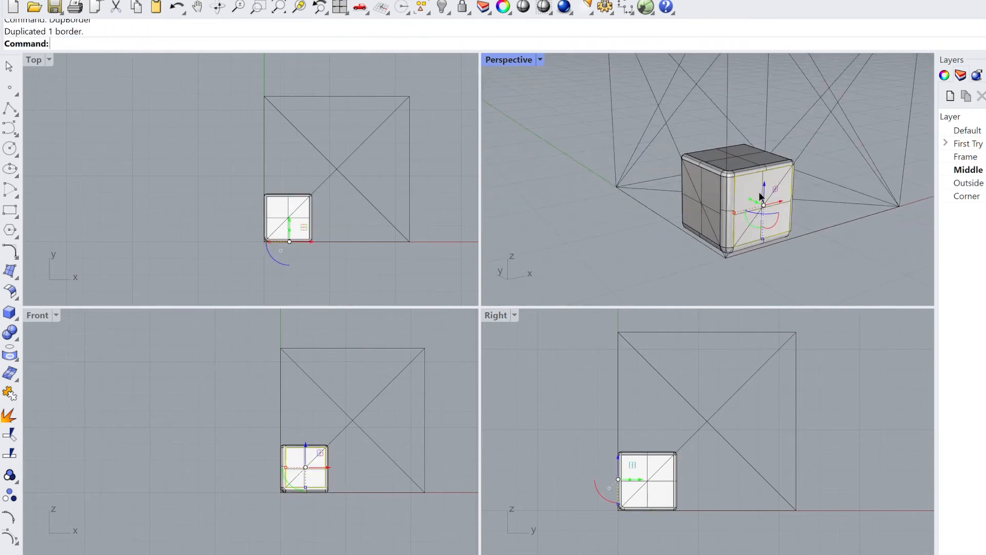
left_click(837, 224)
scroll(837, 224, "up", 4)
right_click_drag(837, 224, 762, 187)
left_click(783, 191)
type("Scale2D")
key("Return")
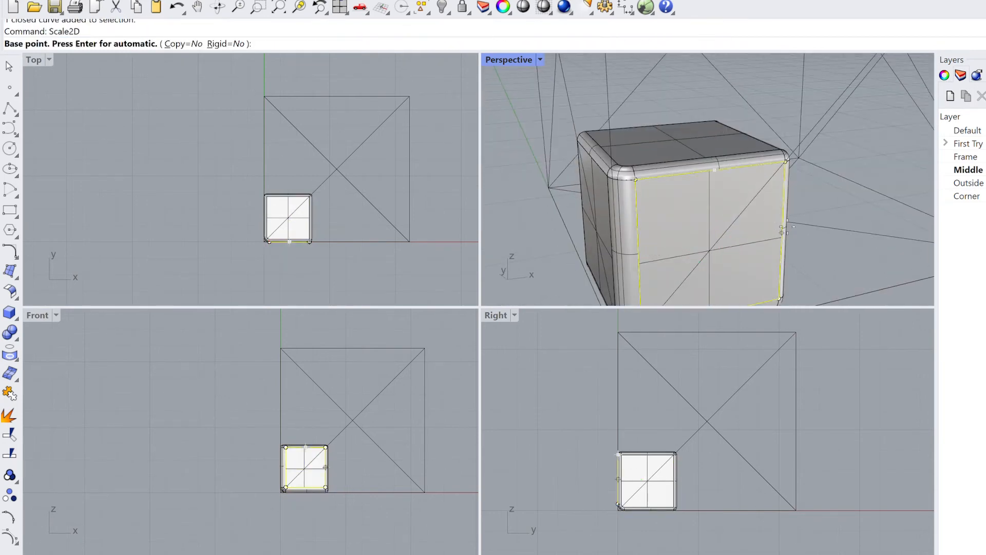
right_click_drag(714, 244, 679, 169)
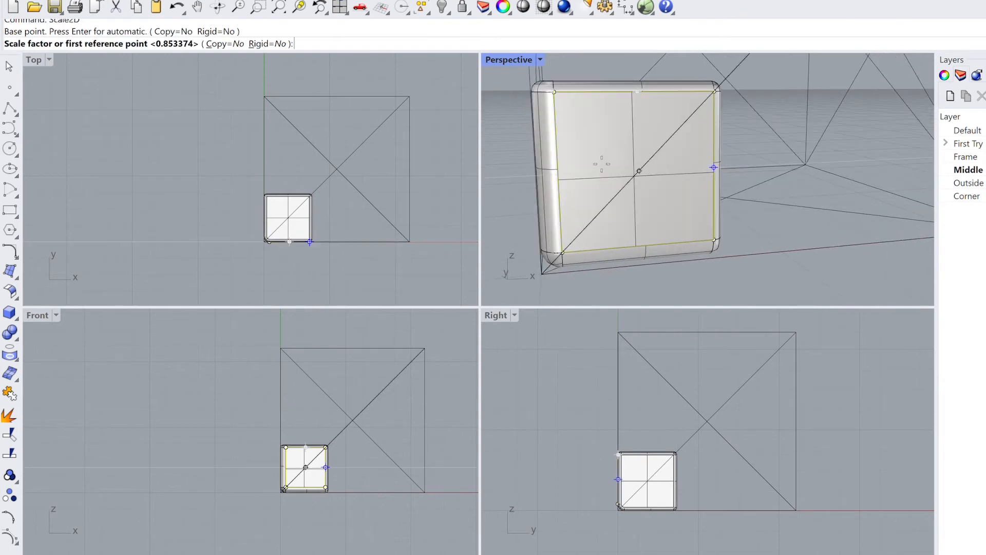
left_click(567, 170)
key("Escape")
Step: Scale the duplicated border inward with Scale2D about its centre in the front view, leaving an even margin on the face
key("Return")
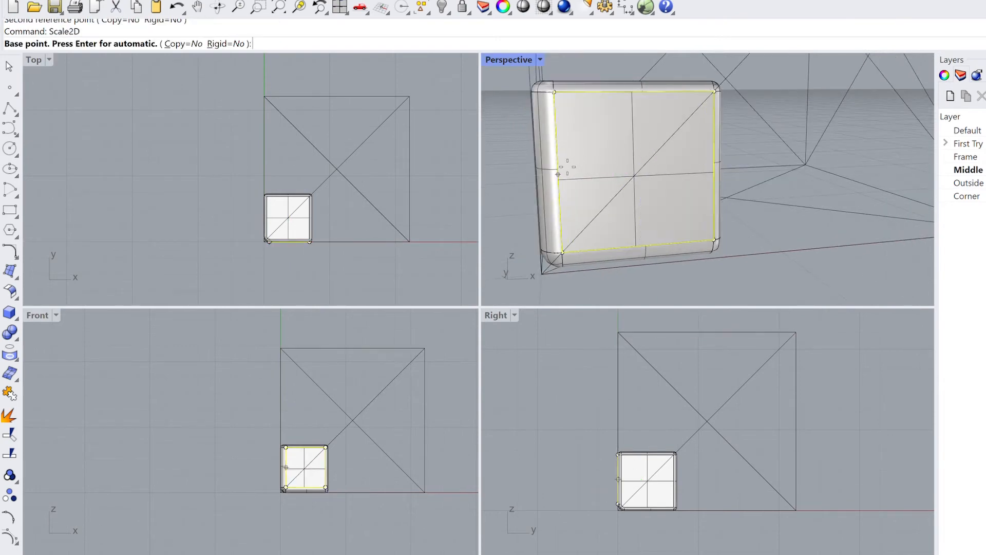
scroll(307, 478, "up", 10)
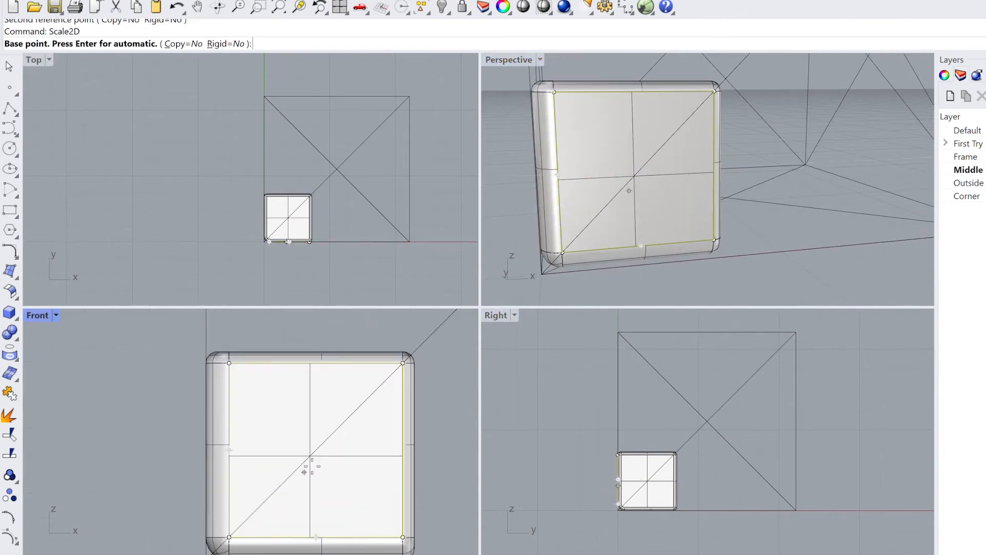
left_click(328, 350)
left_click(165, 349)
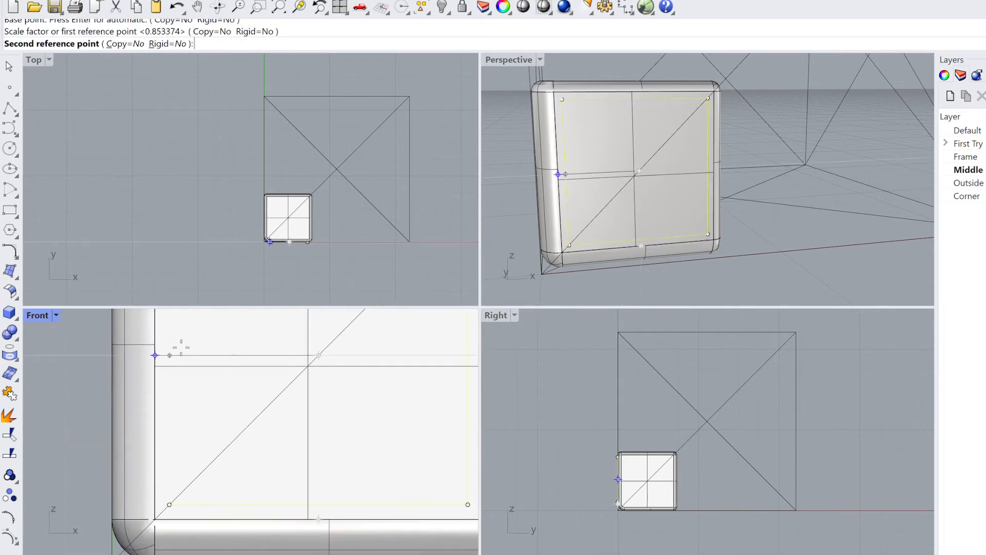
left_click(186, 344)
Step: Round the corners of the inset square curve with a 0.020 fillet radius
left_click(701, 98)
type("FilletCorners")
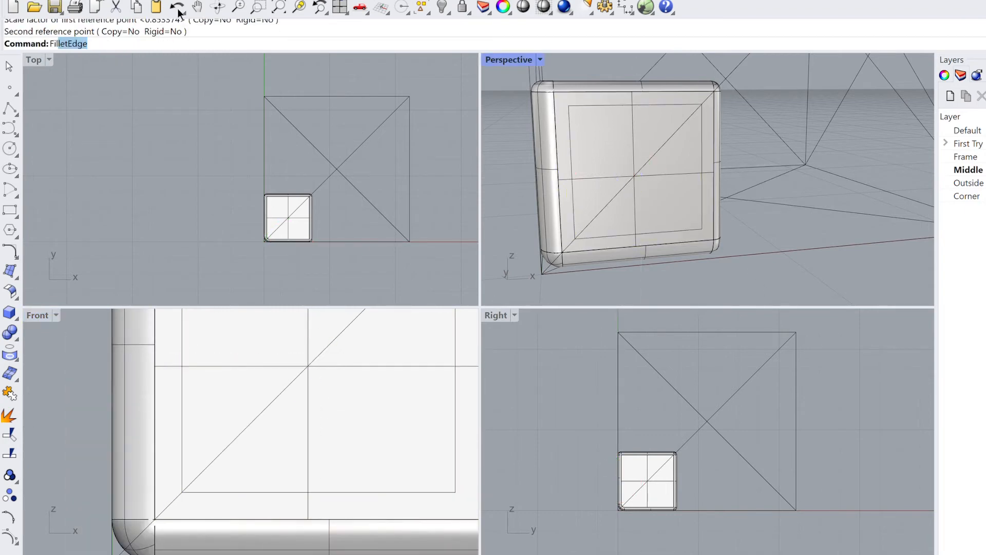
key("Return")
key("Return")
key("Return")
Step: Extrude the rounded square curve 0.002 as a solid panel and delete the source curve
right_click_drag(584, 93, 825, 144)
left_click(825, 145)
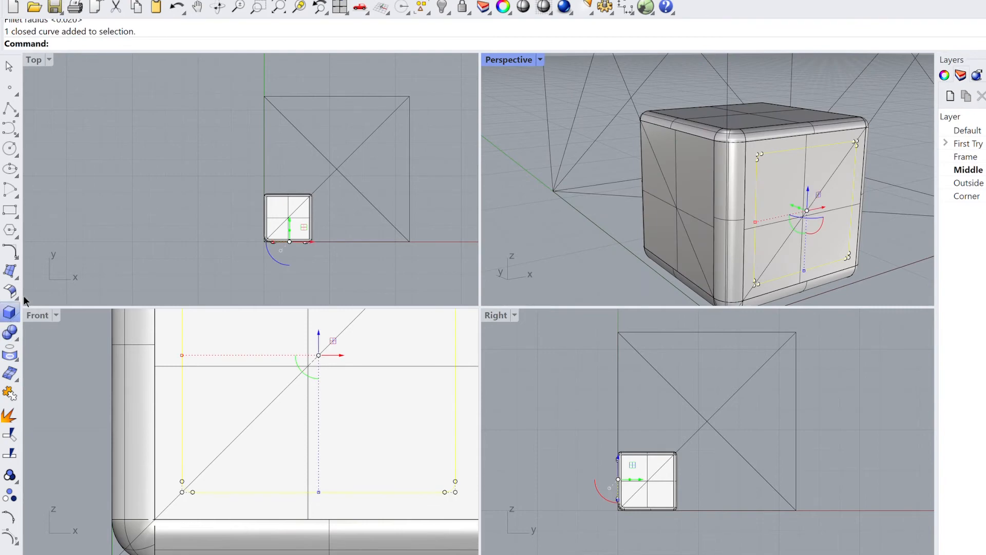
left_click(10, 311)
type(".002")
left_click(311, 43)
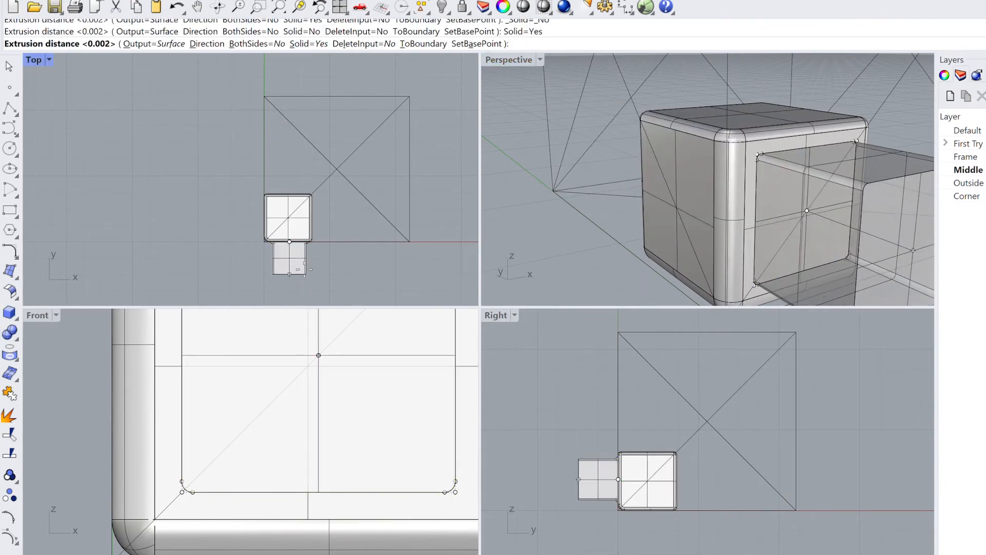
key("Return")
key("Delete")
Step: Copy-rotate the front panel 90° about the origin in the top view onto the cube's adjacent outer side face
scroll(793, 149, "down", 3)
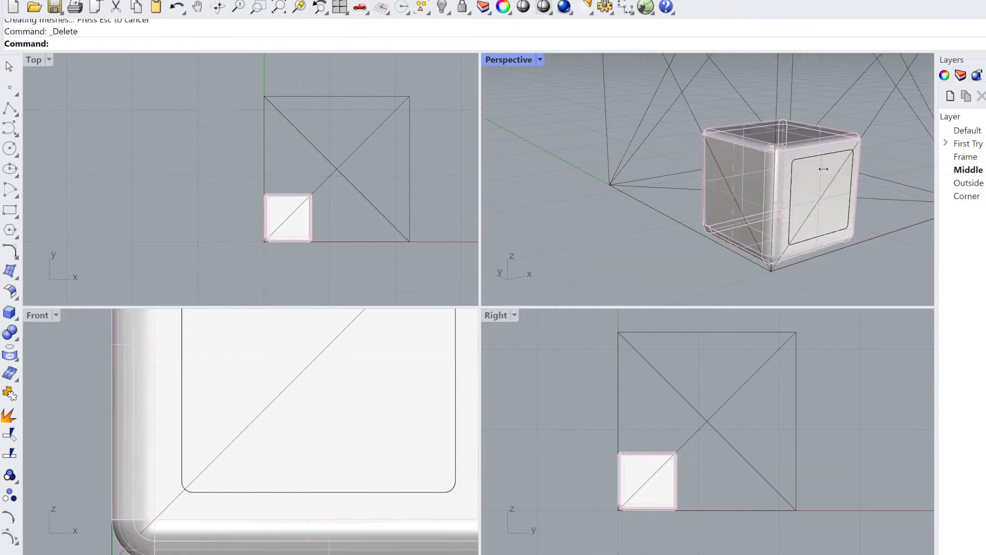
left_click(821, 167)
type("Rotate")
key("Return")
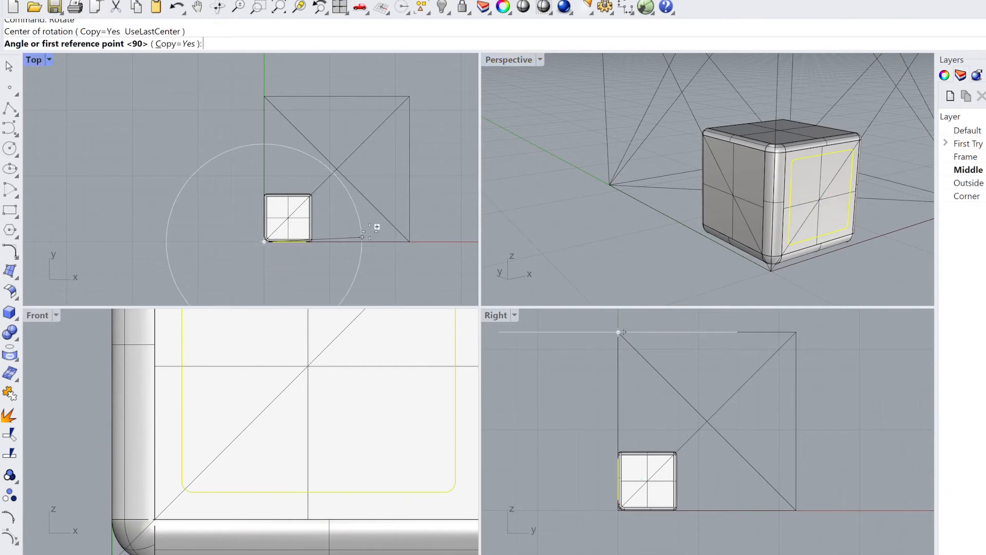
left_click(367, 241)
left_click(264, 106)
key("Return")
Step: Copy-rotate the front panel 90° about the lower corner in the right view onto the cube's underside
scroll(347, 340, "down", 8)
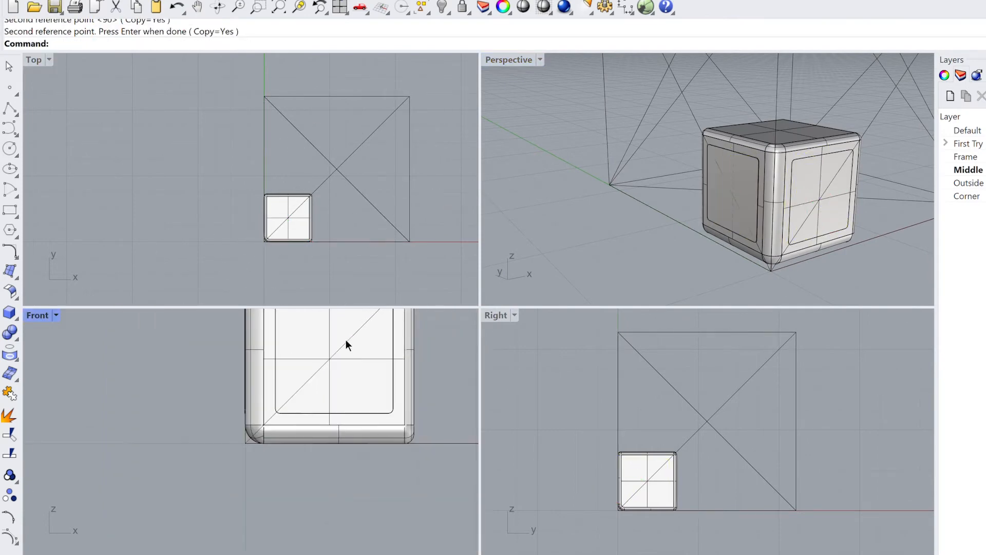
type("R")
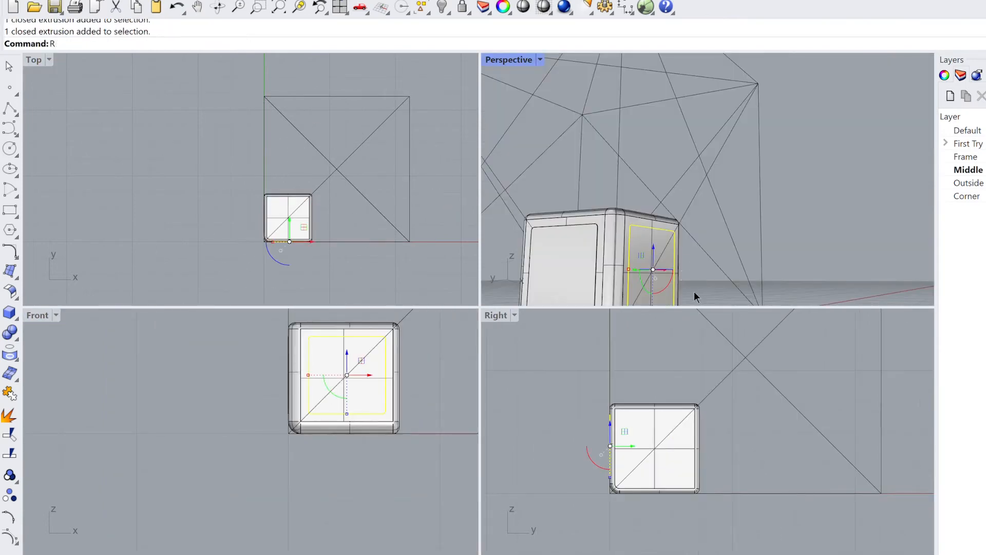
type("otate")
key("Return")
left_click(610, 492)
left_click(680, 392)
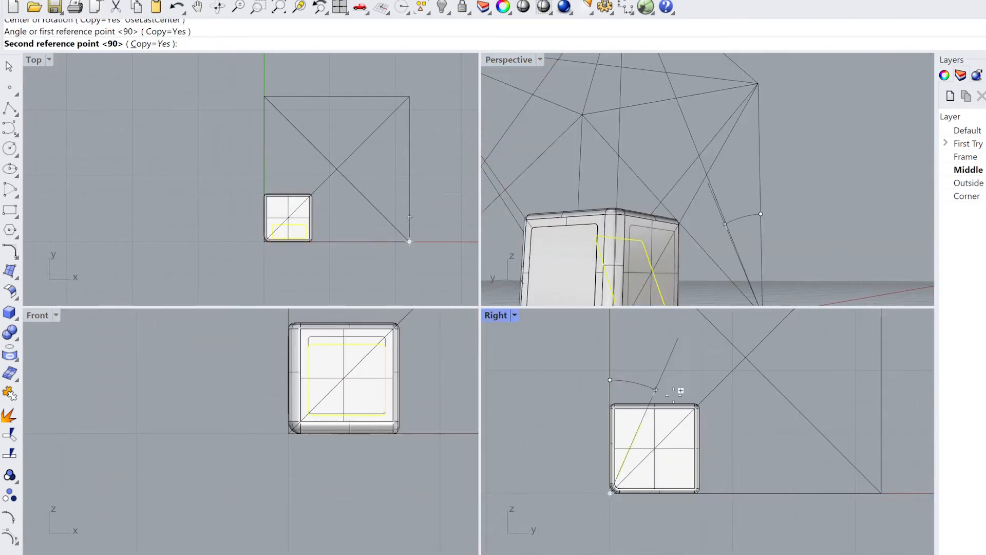
left_click(699, 406)
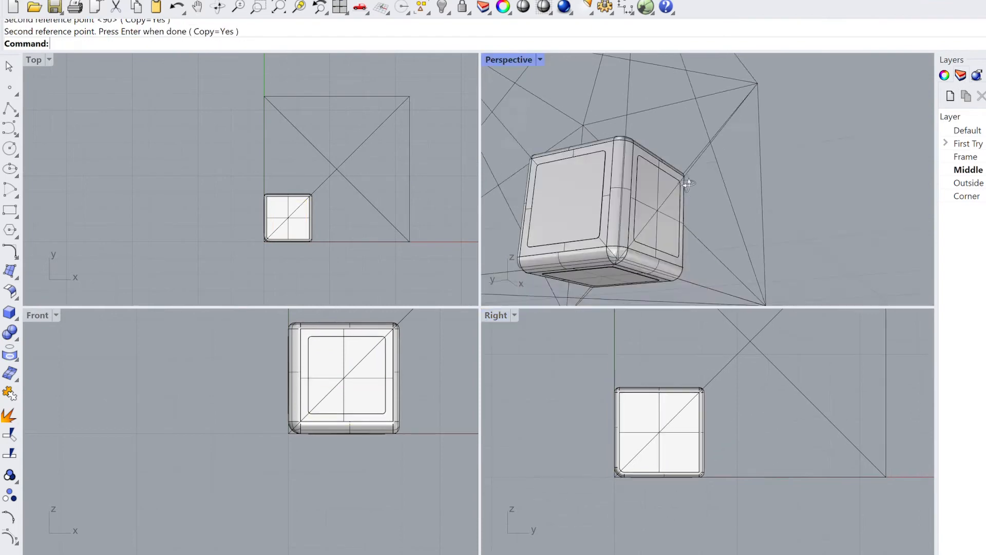
Step: Group the filleted cube with its three thin face panels
right_click_drag(689, 184, 722, 200)
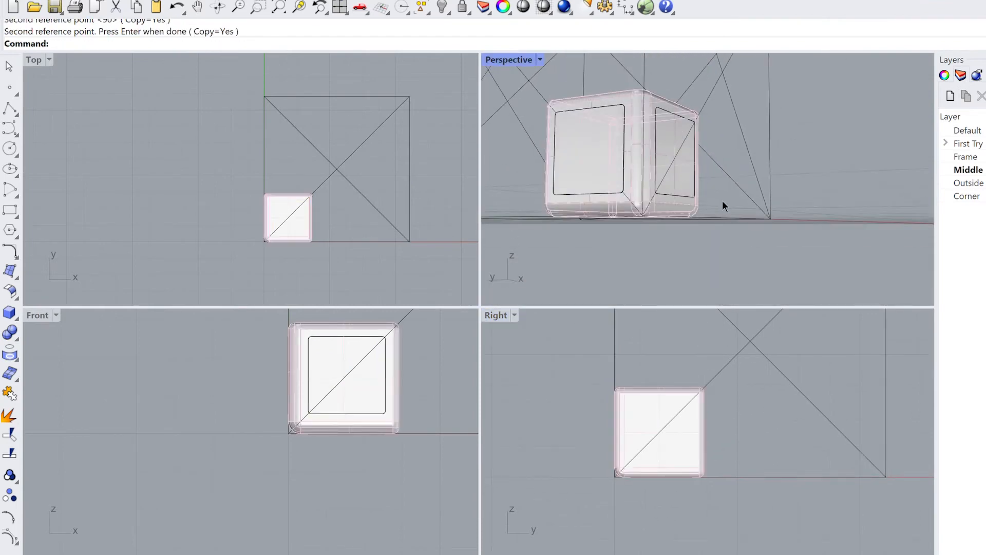
left_click(695, 180)
left_click(670, 164, "shift")
left_click(621, 139, "shift")
right_click_drag(621, 139, 623, 103)
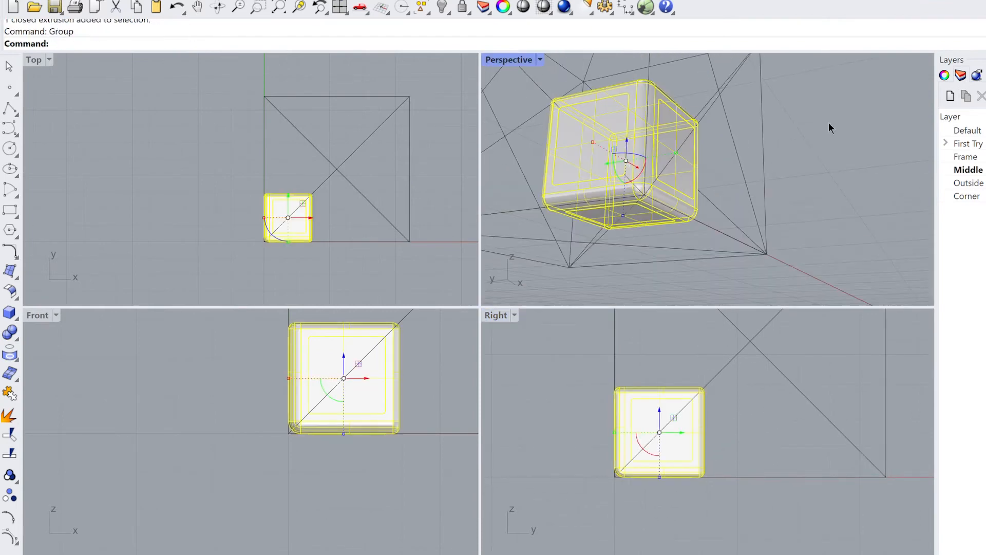
key("Escape")
Step: Create a second 0.73 cube and move it by its lower edge midpoint to the middle of the frame's lower front edge
right_click_drag(829, 124, 809, 121)
key("Return")
key("Return")
key("Return")
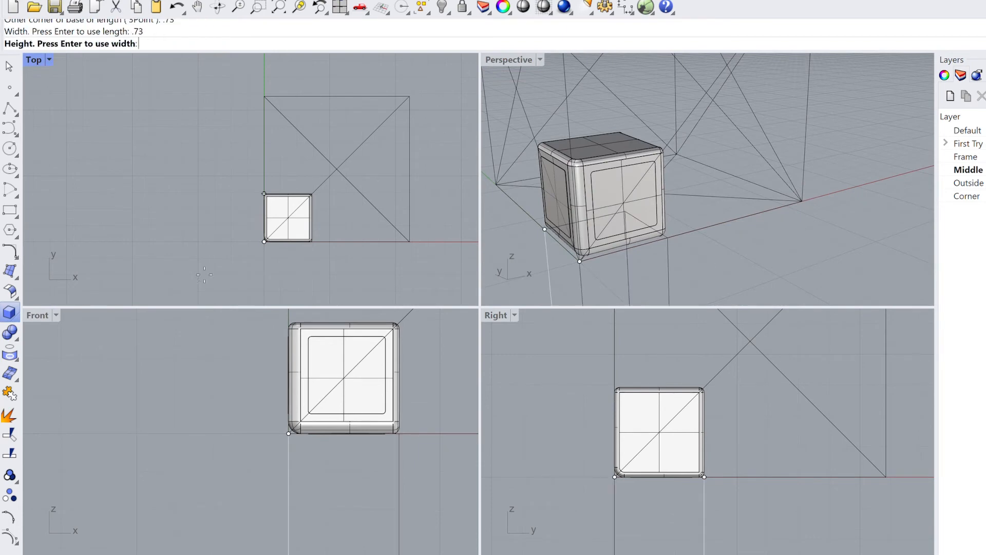
left_click(617, 261)
type("m")
key("Return")
left_click(628, 247)
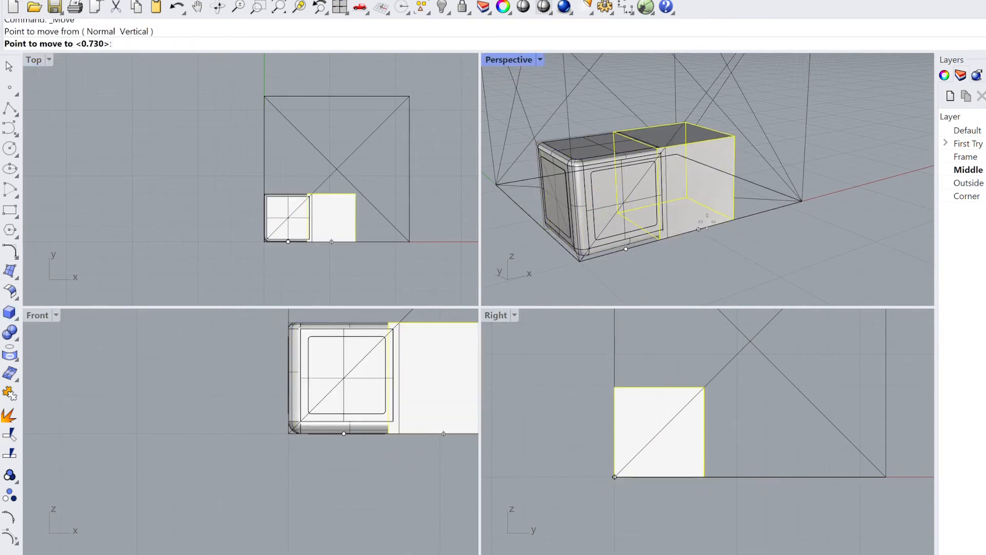
left_click(711, 221)
scroll(311, 238, "up", 12)
scroll(308, 221, "down", 4)
Step: Assign the first cube group to the Corner layer and the second cube to the Outside layer, hiding the Corner layer
key("Escape")
left_click(625, 168)
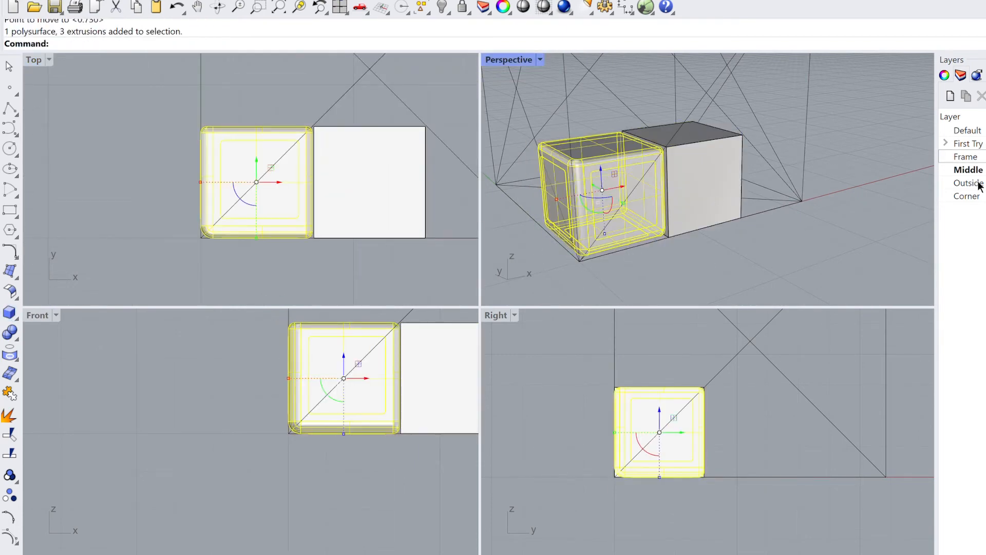
left_click(705, 185)
left_click(818, 181)
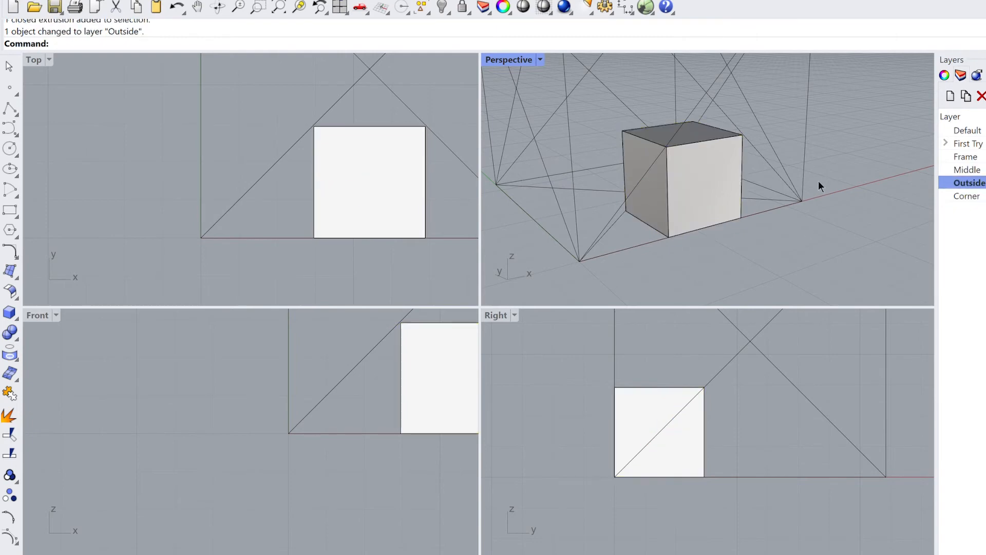
key("Return")
left_click(260, 43)
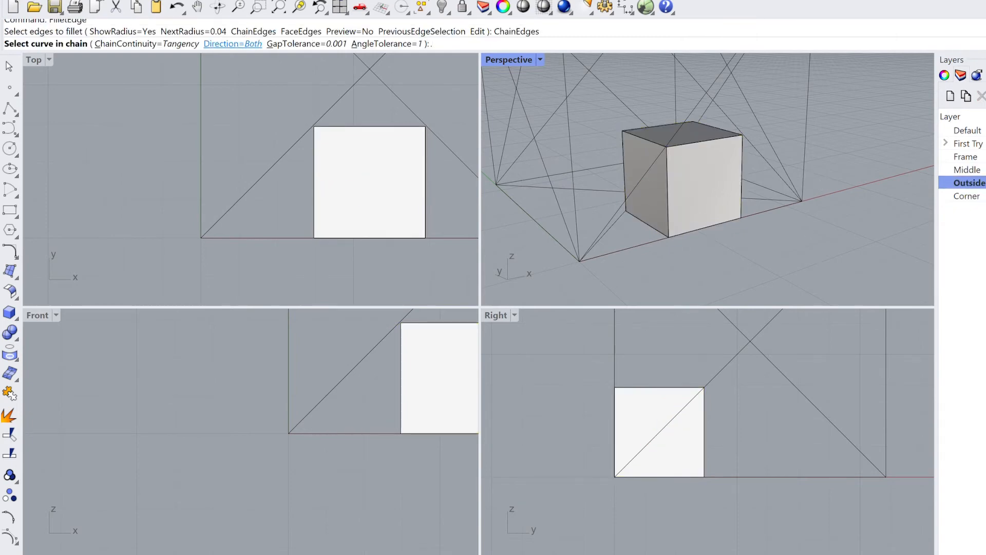
type(".2")
key("Return")
left_click(648, 140)
left_click(692, 121)
key("Escape")
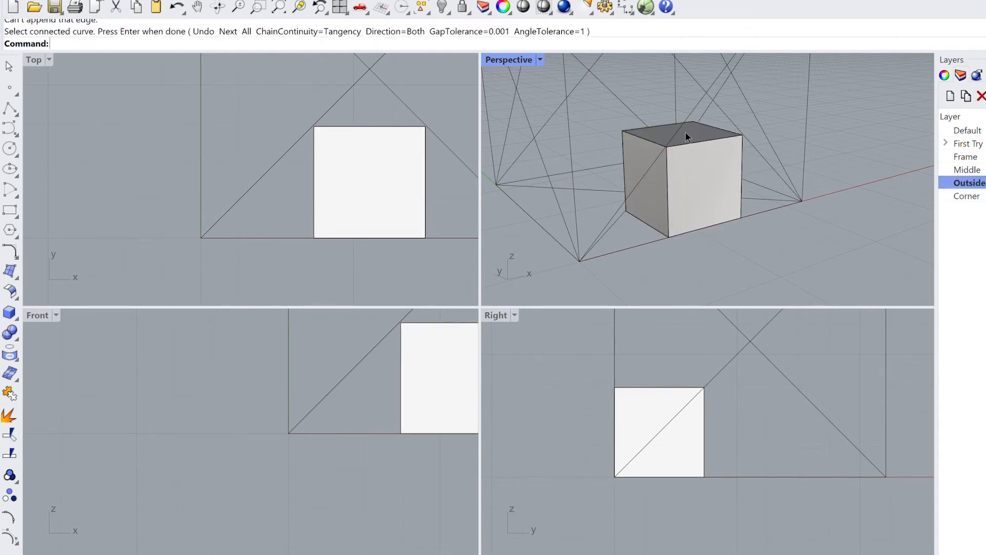
Step: Fillet the second cube's two upper side edges and two rear vertical edges with a radius of 0.2
key("Return")
left_click(205, 43)
type(".3")
key("Return")
left_click(205, 43)
type(".2")
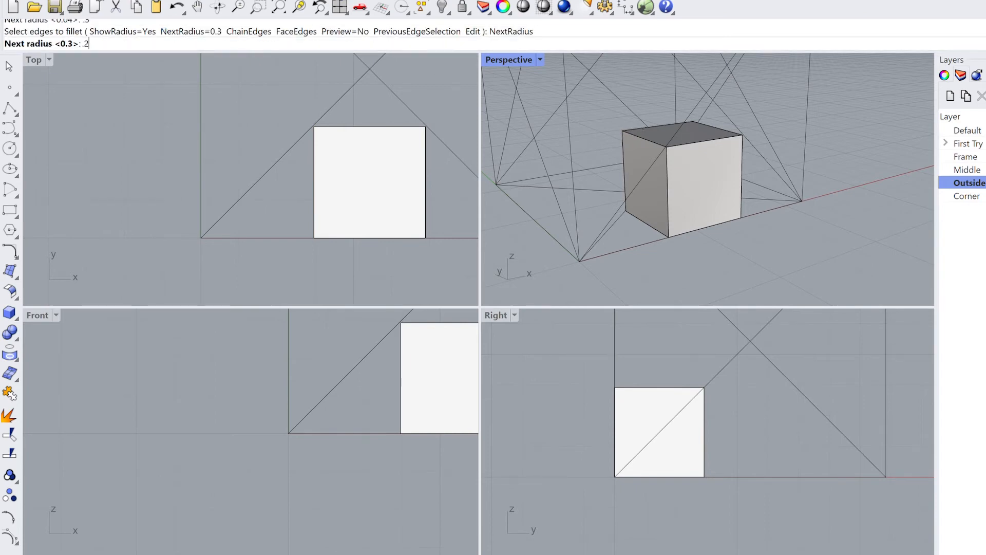
key("Return")
left_click(647, 139)
left_click(718, 128)
right_click_drag(723, 195, 841, 170)
left_click(740, 160)
left_click(757, 129)
key("Return")
key("Return")
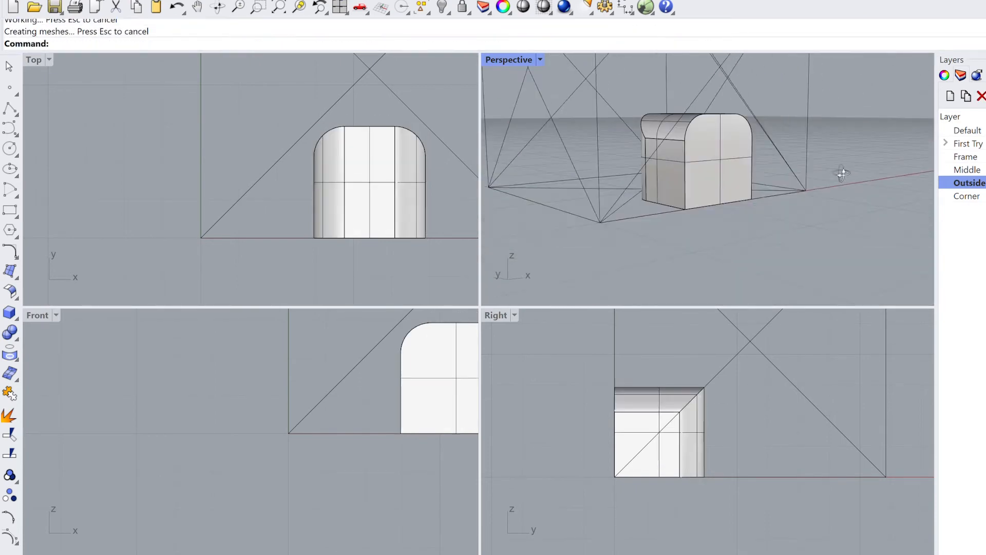
Step: Fillet the second block's lower front edge with a radius of 0.08
key("Return")
left_click(210, 43)
type(".08")
key("Return")
left_click(701, 213)
key("Return")
key("Return")
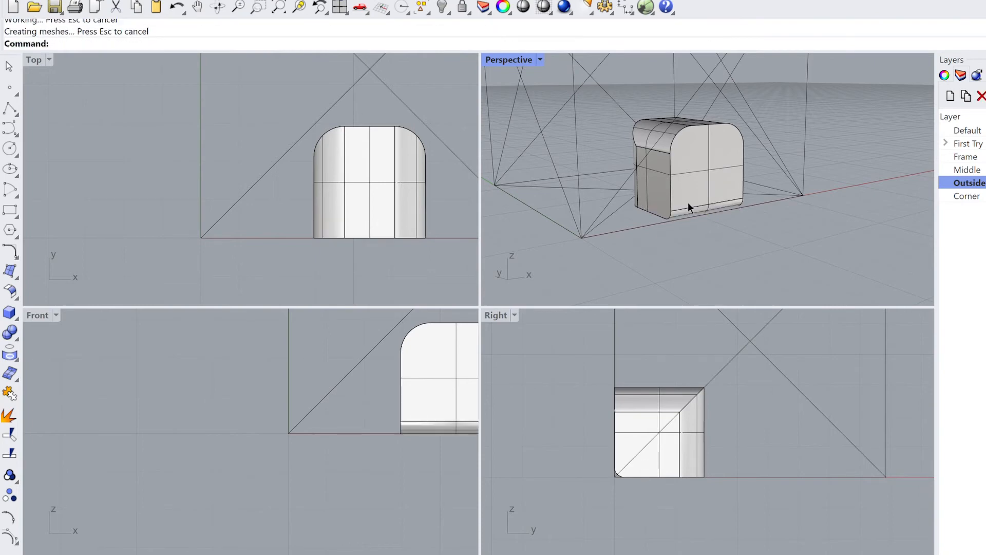
Step: Fillet all remaining edges of the second block with a radius of 0.04
key("Return")
left_click(183, 42)
type(".04")
key("Return")
left_click_drag(788, 102, 597, 220)
key("Return")
key("Return")
Step: Duplicate the border of the second block's arched front face
right_click_drag(642, 216, 761, 202)
scroll(713, 138, "up", 4)
right_click_drag(713, 138, 704, 177)
left_click(704, 177, "ctrl+shift")
type("Dup")
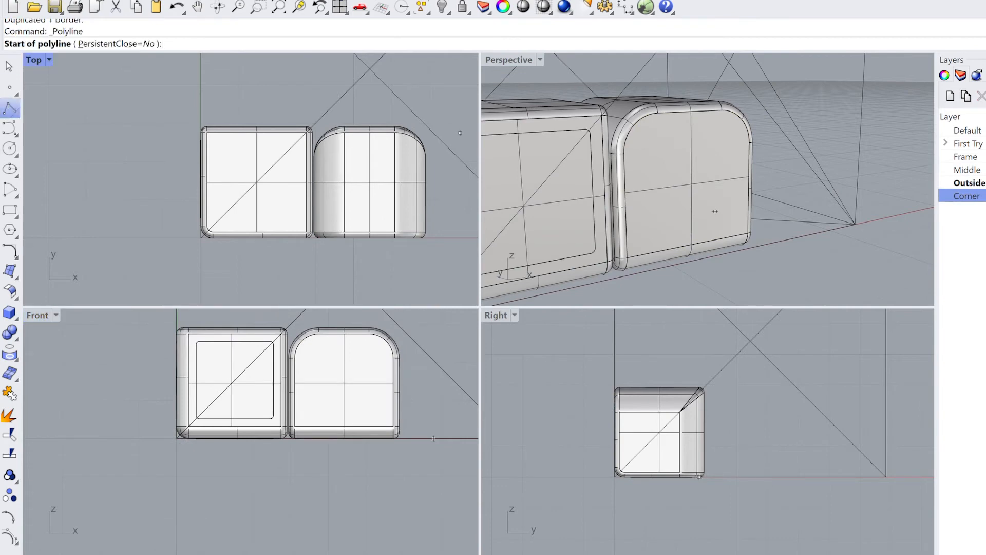
Step: Draw a horizontal guide on the Frame layer from the square panel's lower edge past the second block, then make Outside current
double_click(966, 157)
left_click(235, 418)
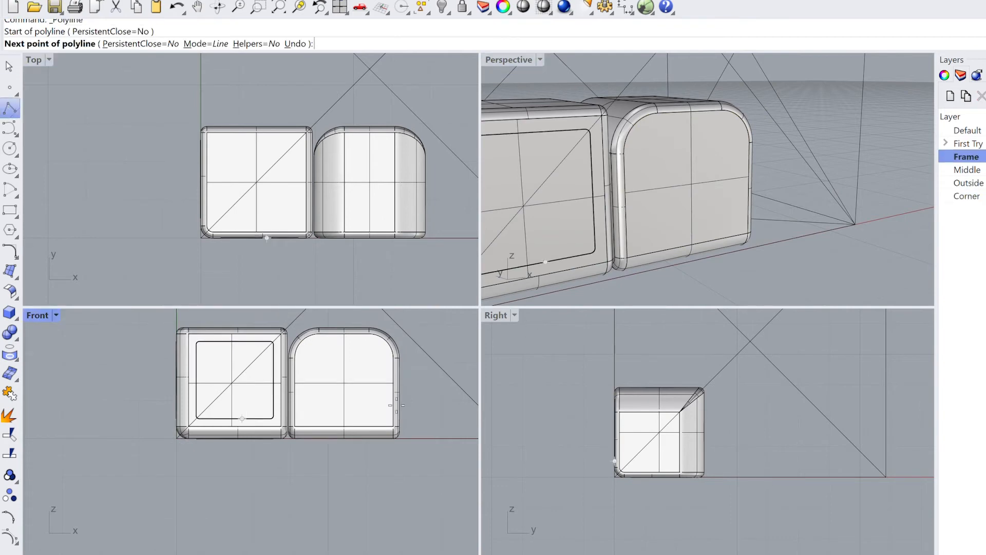
left_click(451, 418)
key("Return")
double_click(969, 183)
left_click(984, 157)
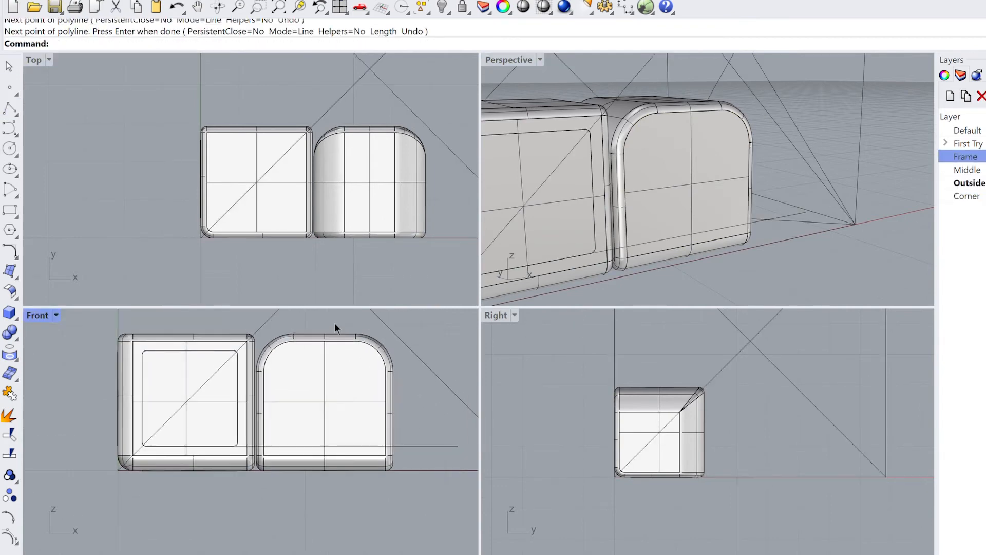
Step: Scale the arched face border inward in 2D about its automatic centre until its lower edge meets the horizontal guide
left_click(384, 339)
type("scale2d")
key("Return")
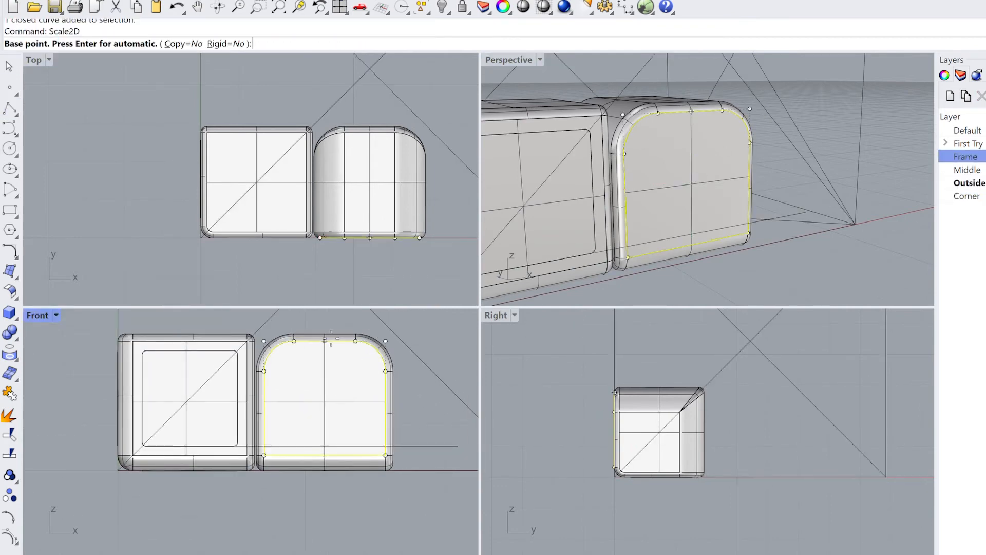
key("Return")
left_click(325, 455)
left_click(324, 446)
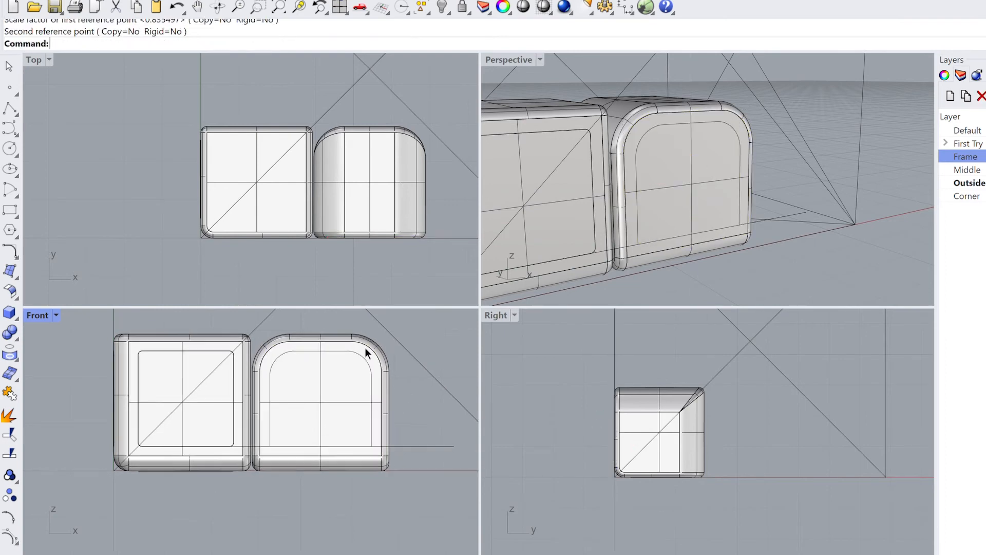
Step: Extrude the scaled arched outline into a thin front panel, delete the outline curve and cap the panel
left_click(362, 354)
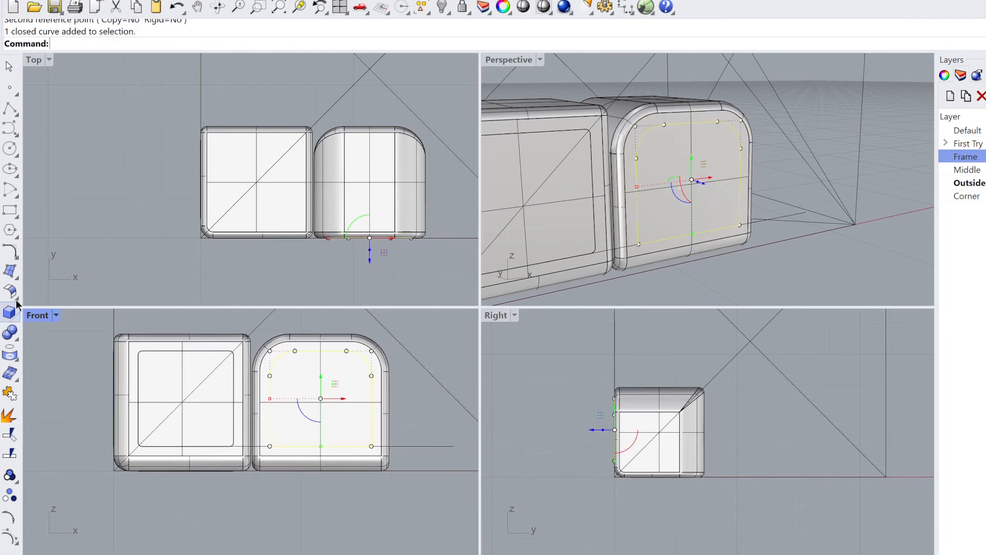
left_click(33, 301)
key("Return")
key("Delete")
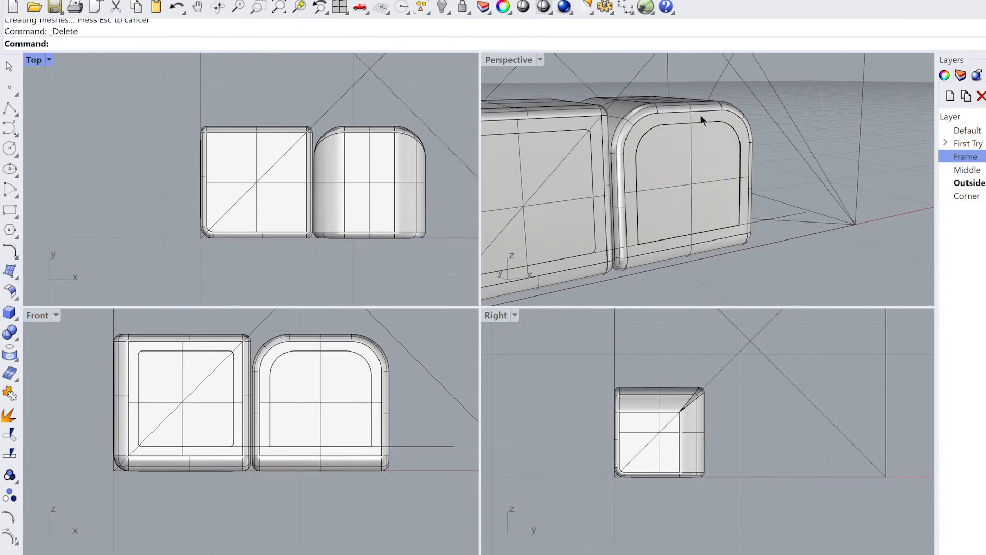
scroll(701, 115, "up", 7)
left_click(701, 115)
type("Cap")
key("Return")
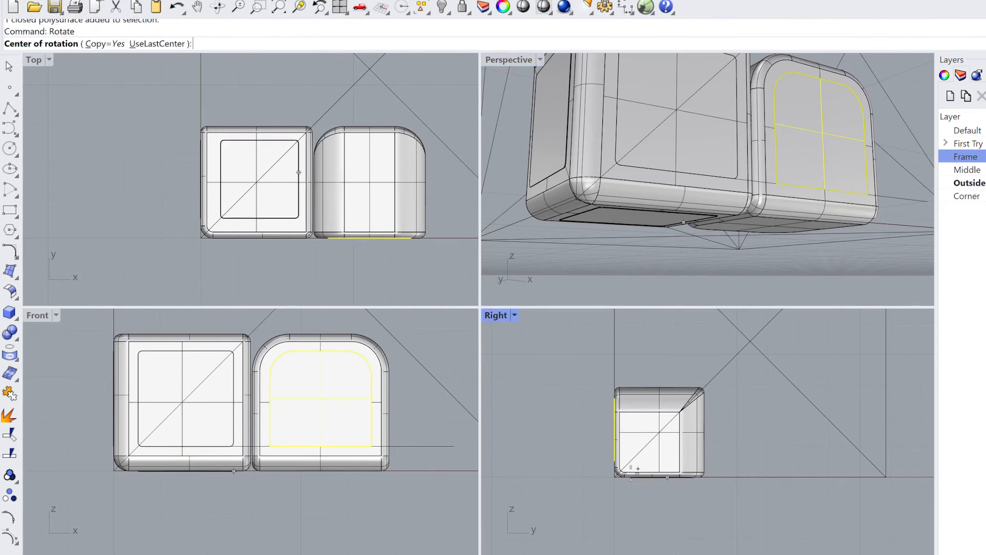
Step: Copy-rotate the arched panel 90° in the right view onto the block's underside and group the block with its panels
left_click(626, 475)
left_click(639, 313)
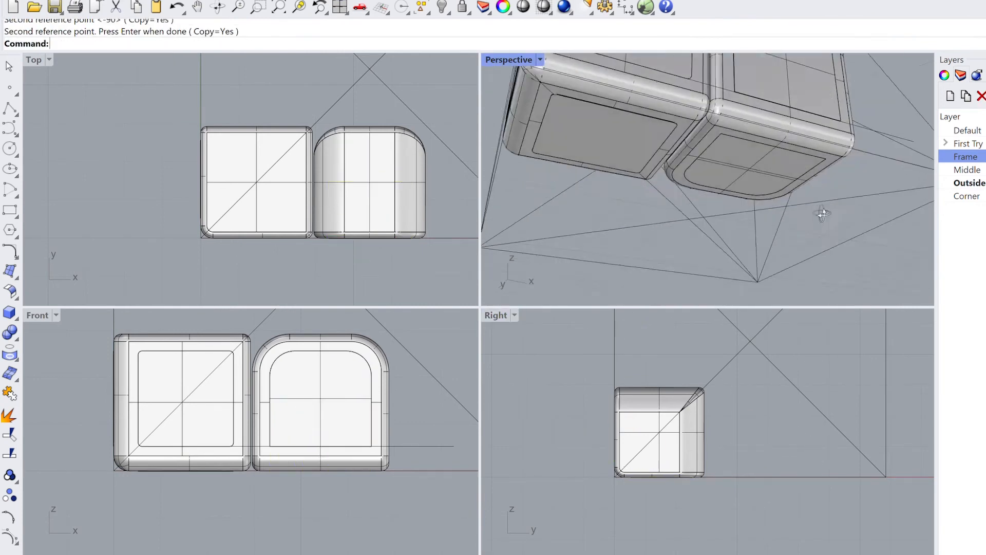
left_click(818, 174)
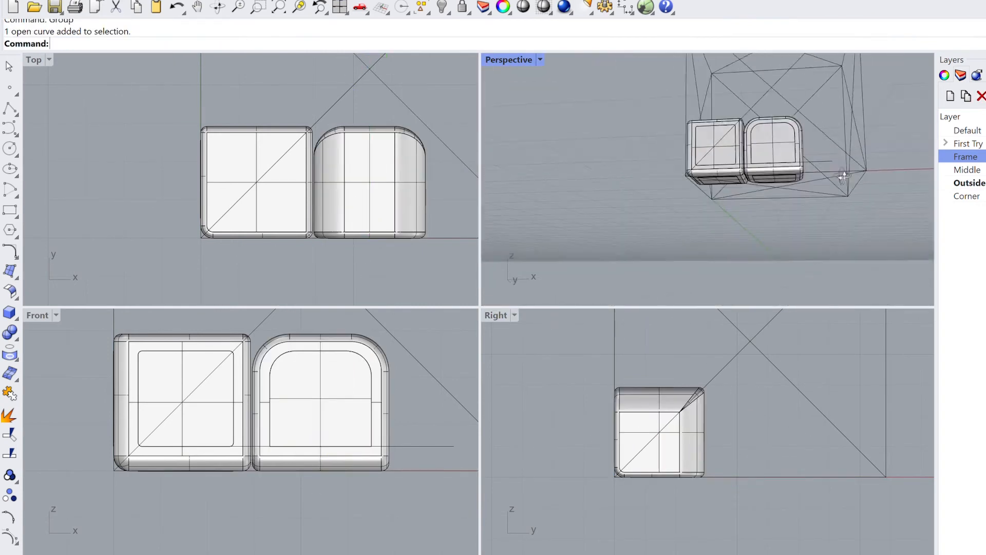
Step: Create a third 0.73 cube from the origin in the front view
right_click_drag(843, 177, 866, 187)
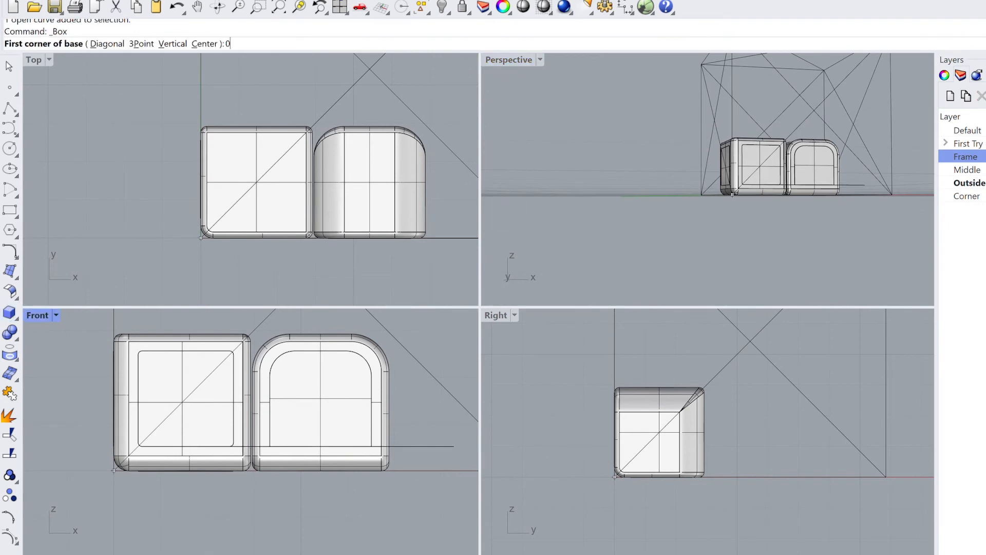
type(".73")
key("Return")
type(".73")
key("Return")
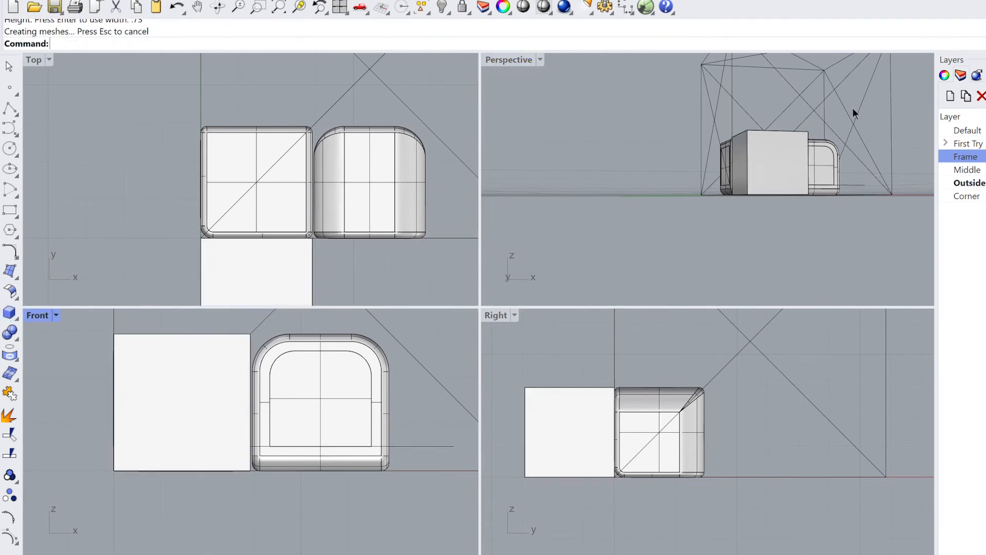
Step: Move the third cube by its front-face centre to the crossing of the frame's front diagonals
right_click_drag(854, 112, 873, 135)
left_click(801, 180)
left_click(791, 171)
scroll(320, 415, "down", 4)
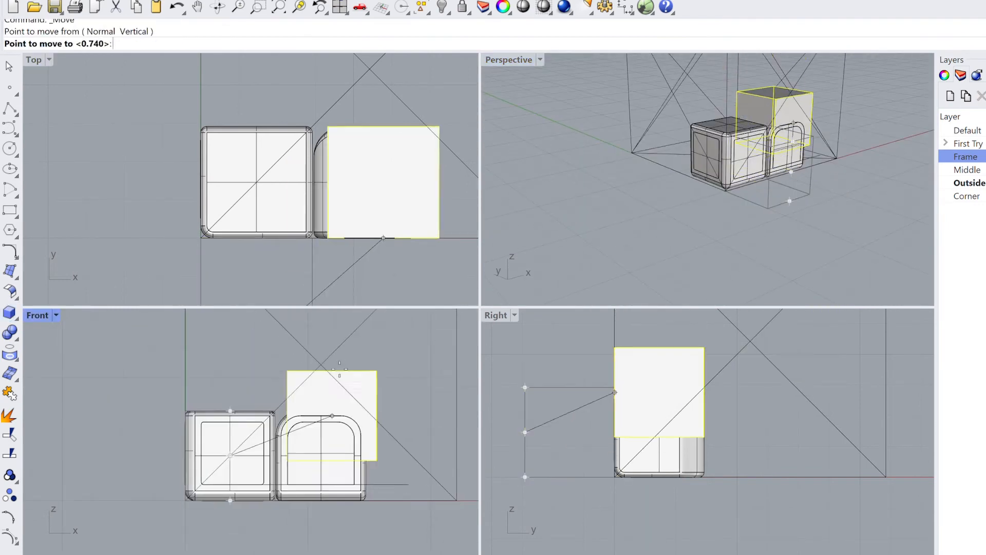
left_click(321, 365)
Step: Assign the third cube to the Middle layer and hide the Outside and Corner layers
left_click(359, 346)
left_click(981, 170)
left_click(863, 118)
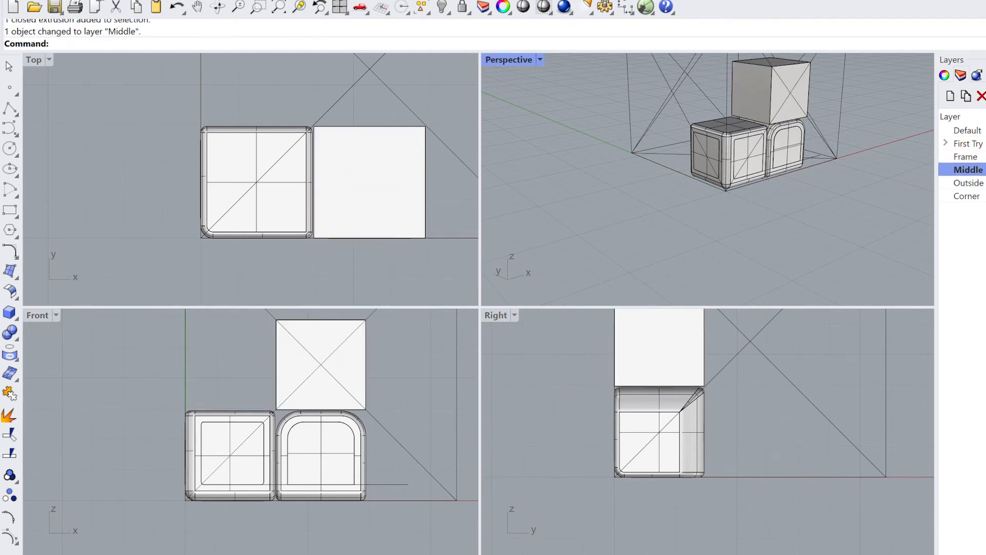
left_click(981, 183)
left_click(981, 195)
right_click_drag(844, 112, 818, 169, "shift")
left_click(966, 156)
Step: Fillet the middle cube's four front-to-back edges with a radius of 0.2
scroll(786, 157, "up", 5)
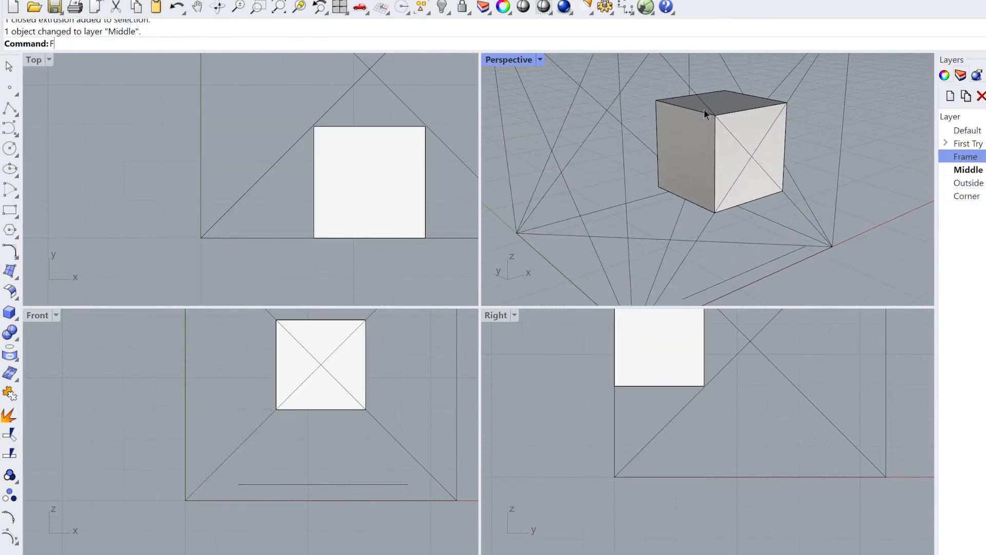
key("Return")
left_click(215, 44)
type(".2")
key("Return")
left_click(686, 108)
right_click_drag(692, 189, 626, 182)
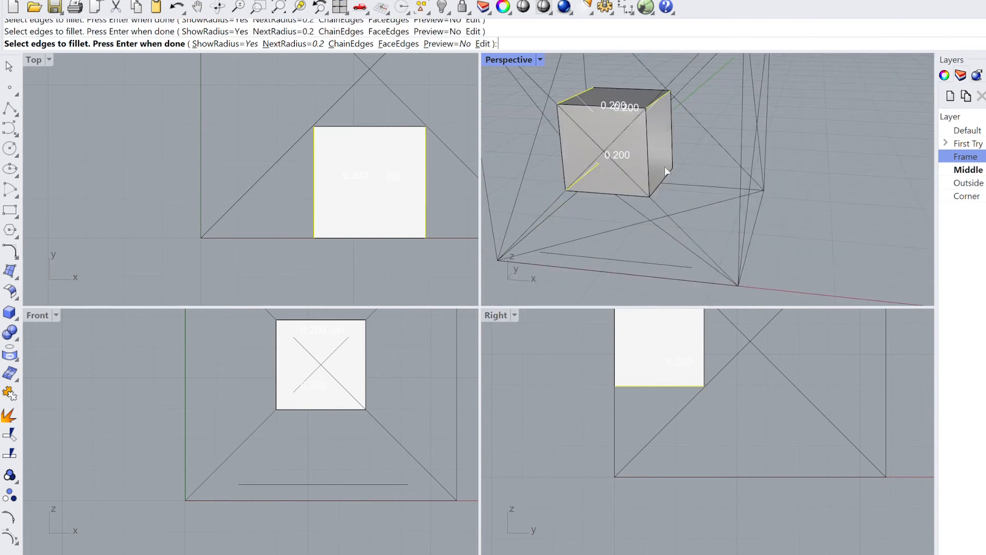
left_click(665, 167)
key("Return")
Step: Try filleting all remaining edges of the middle cube with a radius of 0.08, then undo it
key("Return")
type(".08")
key("Return")
left_click_drag(673, 80, 552, 203)
key("Return")
key("Return")
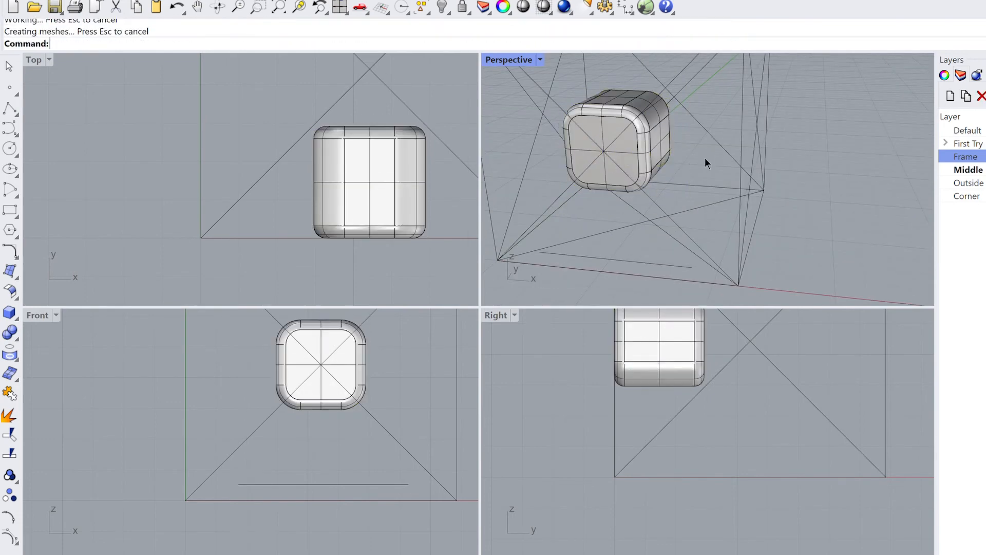
right_click_drag(704, 159, 755, 157)
key("ctrl+z")
Step: Fillet the middle cube's remaining edges again with the next radius set to 0.08
key("Return")
left_click_drag(730, 82, 611, 200)
type("n")
key("Return")
type(".08")
key("Return")
key("Return")
key("Return")
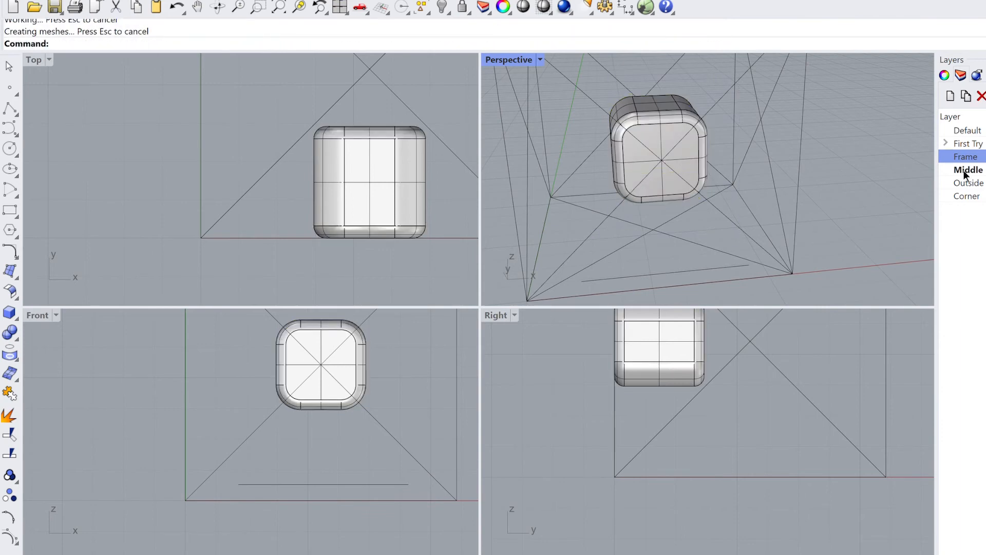
Step: Compare with the Corner and Outside blocks, undo the middle cube's 0.08 fillets and refillet those edges with a smaller radius
left_click(980, 195)
left_click(980, 182)
right_click_drag(808, 190, 898, 147)
key("ctrl+z")
key("ctrl+z")
key("ctrl+z")
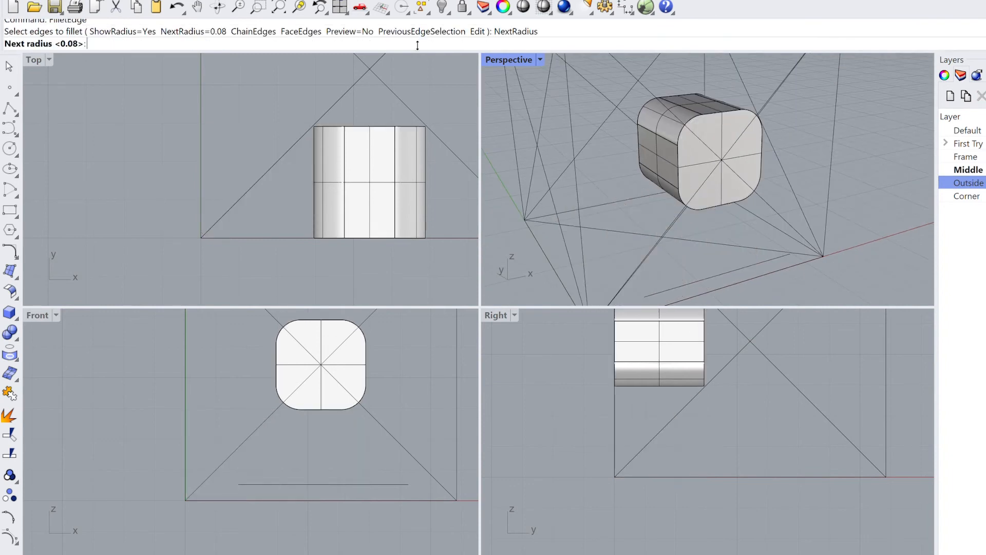
key("Return")
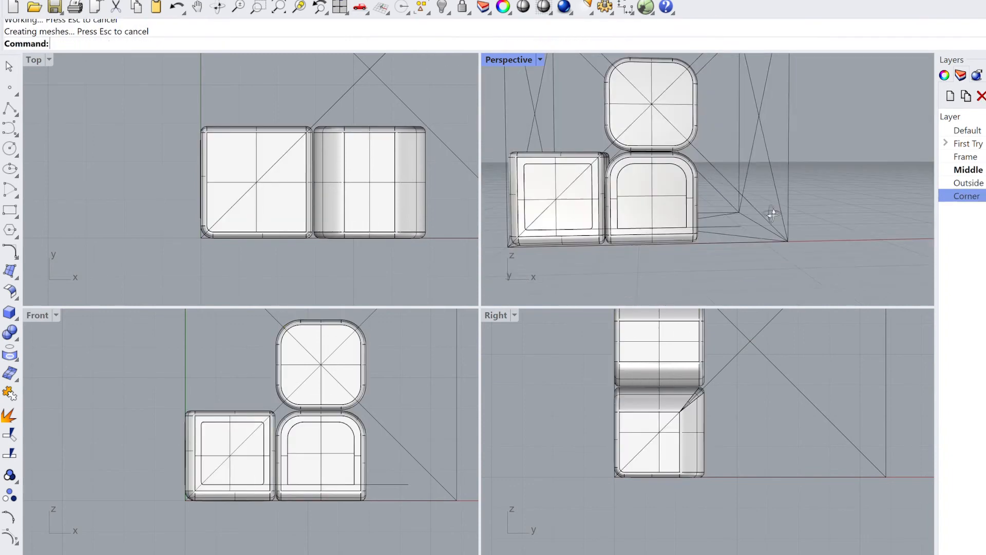
Step: Draw a vertical guide from the arched panel's lower side corner past the middle cube and duplicate the cube's front-face border
left_click(355, 484)
key("Return")
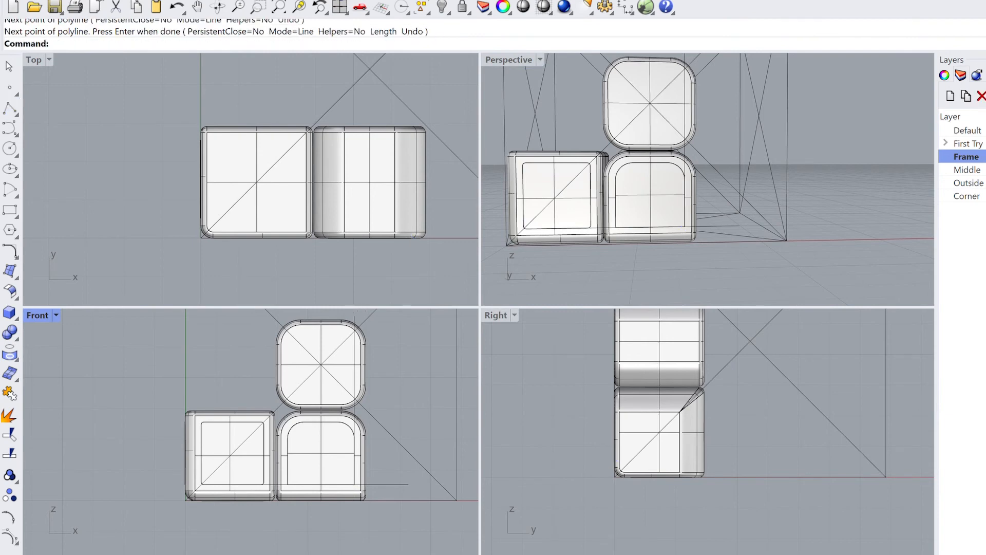
scroll(354, 365, "up", 4)
right_click_drag(354, 364, 390, 403)
left_click(348, 354, "ctrl+shift")
type("DupBorder")
key("Return")
Step: Scale the middle cube's face border inward in 2D about the diagonals' crossing until its side meets the vertical guide
type("Scale2D")
key("Return")
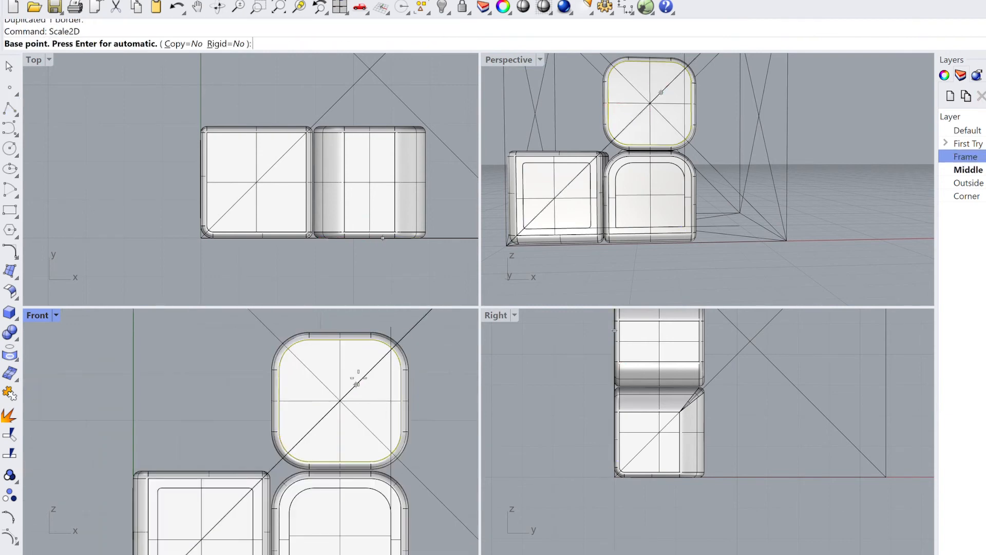
left_click(340, 401)
left_click(402, 401)
left_click(392, 399)
Step: Extrude the scaled border 0.002 into a front panel, delete the source curve and cap the panel
left_click(391, 371)
scroll(339, 255, "down", 4)
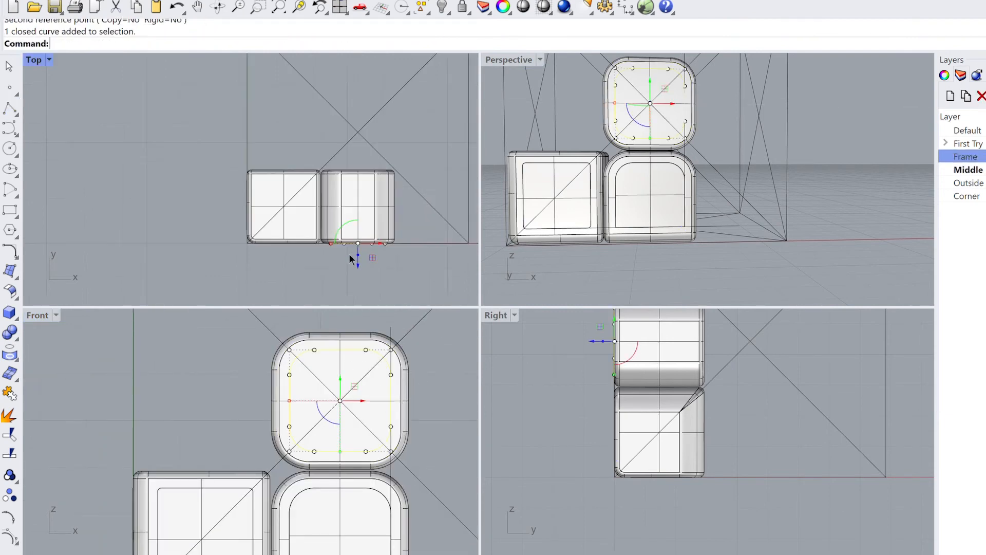
right_click_drag(349, 256, 331, 248)
type("EX")
key("Return")
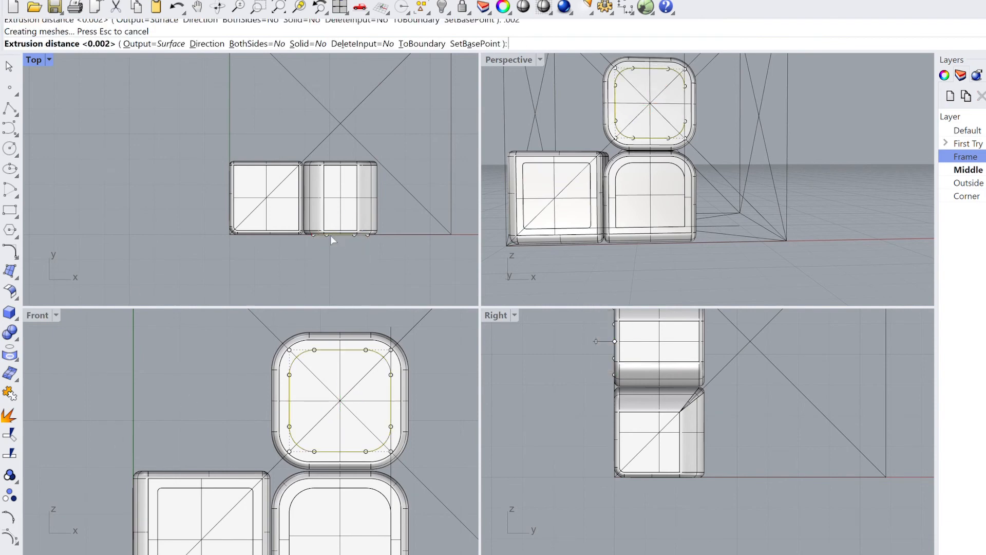
key("Return")
key("Delete")
right_click_drag(676, 73, 747, 116)
scroll(746, 116, "up", 8)
left_click(747, 116)
type("cap")
key("Return")
scroll(864, 112, "down", 7)
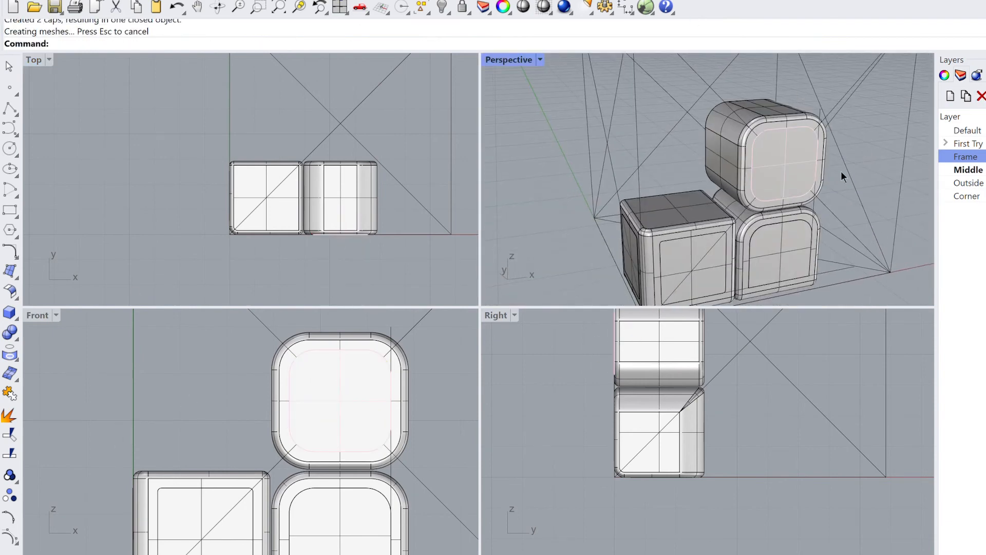
Step: Group the middle cube with its front panel
left_click(785, 110)
key("Escape")
scroll(822, 144, "down", 8)
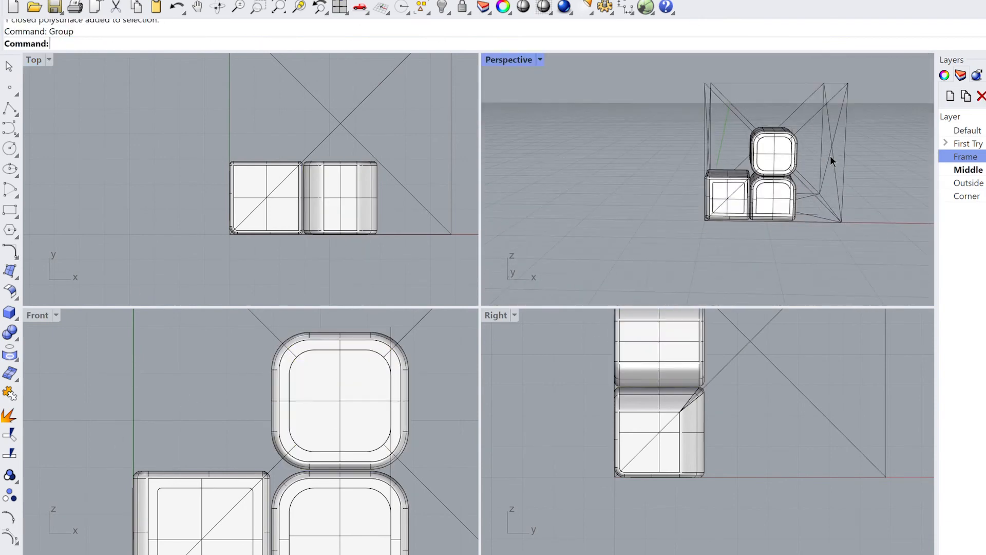
right_click_drag(832, 159, 873, 247)
scroll(795, 175, "up", 7)
scroll(241, 454, "down", 6)
Step: Mirror the corner cube group in the front view across the vertical centre line to the frame's opposite lower corner
right_click_drag(241, 455, 309, 388)
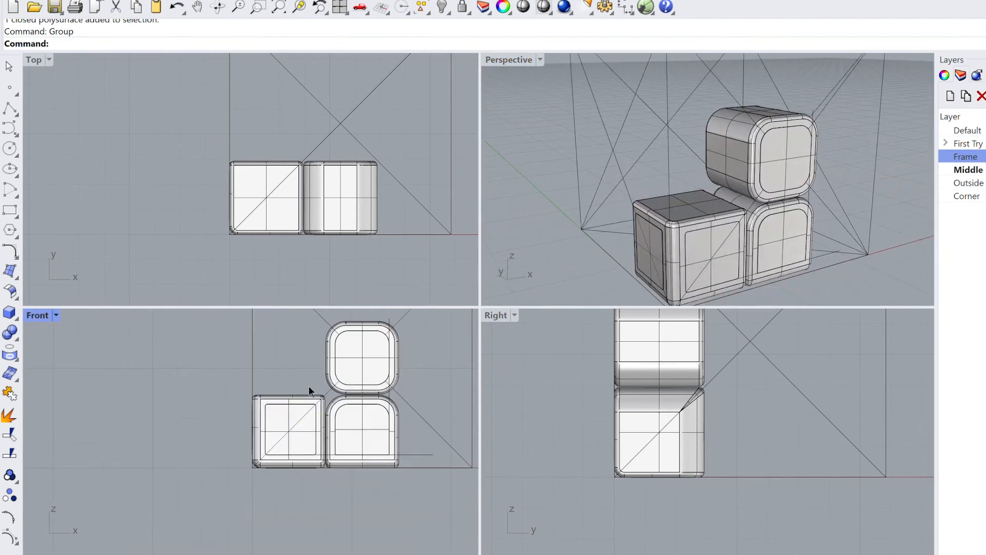
left_click(296, 396)
type("mirror")
key("Return")
left_click(367, 465)
right_click_drag(368, 325, 369, 375)
left_click(366, 373)
scroll(360, 380, "down", 4)
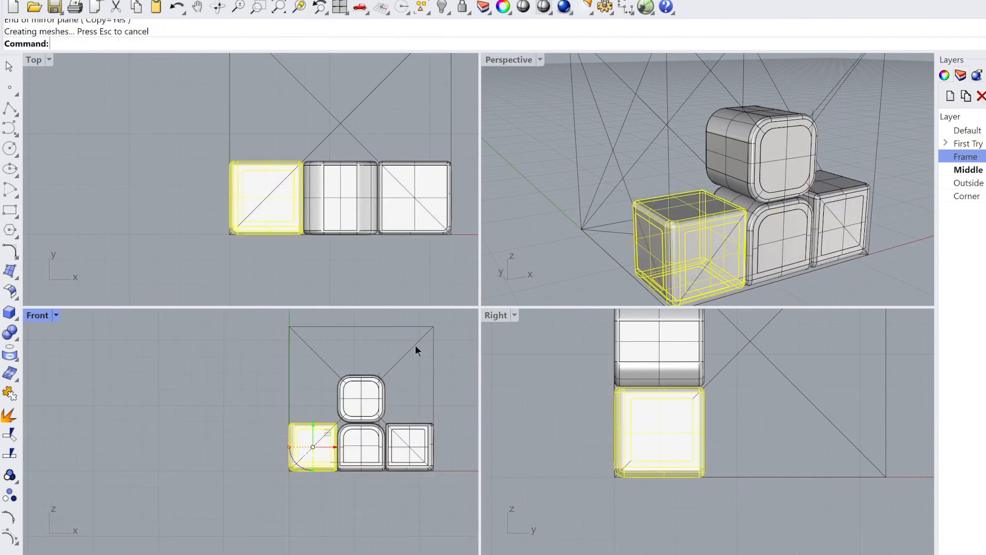
Step: Mirror the two lower front corner cubes in the front view across the horizontal centre line to the frame's upper corners
left_click(416, 431, "shift")
right_click(428, 410)
left_click(434, 398)
left_click(361, 399)
scroll(387, 202, "down", 2)
scroll(885, 154, "down", 5)
Step: Mirror all four front corner cubes in the top view across the frame's centre line to the back corners
left_click(855, 109, "shift")
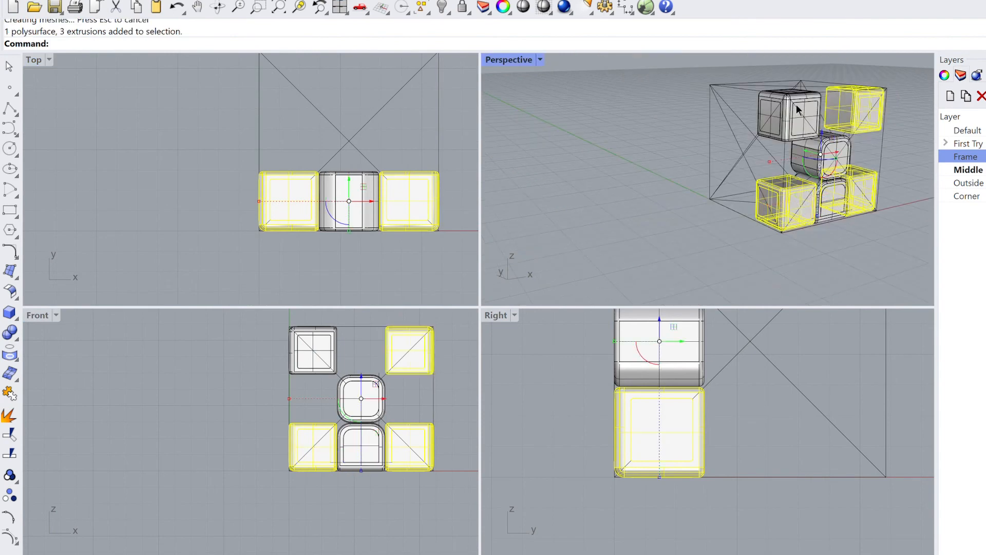
left_click(796, 111, "shift")
scroll(277, 231, "down", 4)
right_click(309, 245)
left_click(319, 200)
left_click(378, 199)
key("Escape")
Step: Mirror the front middle cube in the top view across the frame's centre line to the back face
right_click_drag(817, 205, 826, 151)
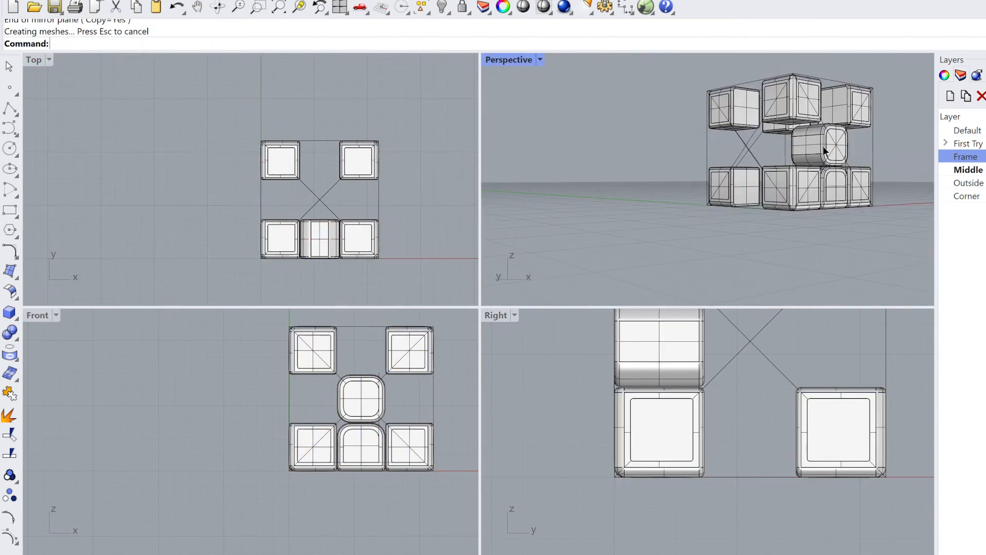
left_click(825, 151)
right_click(411, 226)
left_click(319, 199)
left_click(261, 200)
Step: Rotate copies of the front and back middle cubes 90 degrees about the frame's centre in the top view onto the side faces
left_click(324, 161, "shift")
type("R")
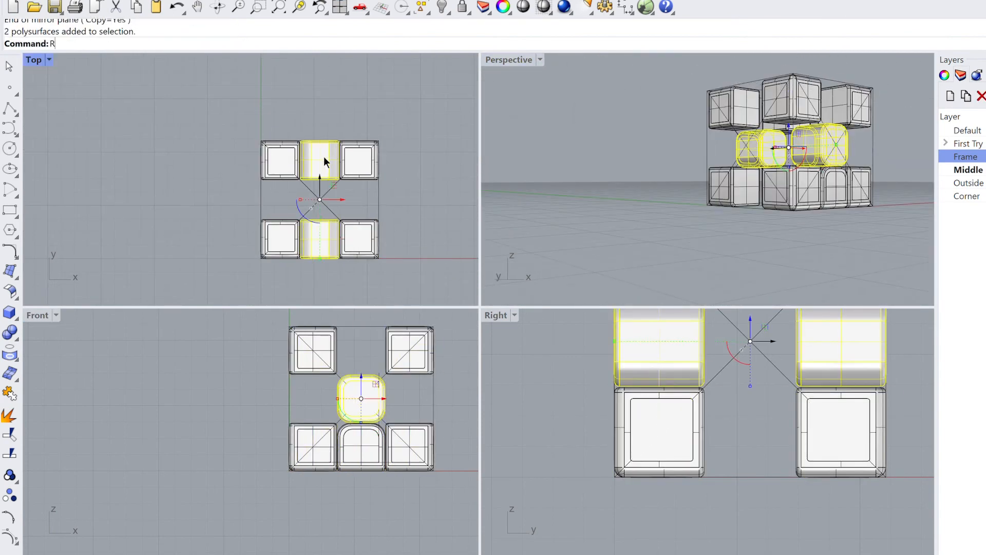
key("Return")
left_click(319, 199)
left_click(320, 279)
left_click(412, 193)
key("Escape")
Step: Rotate copies of the front and back middle cubes 90 degrees about the centre in the right view onto the top and bottom faces
right_click_drag(687, 158, 767, 147)
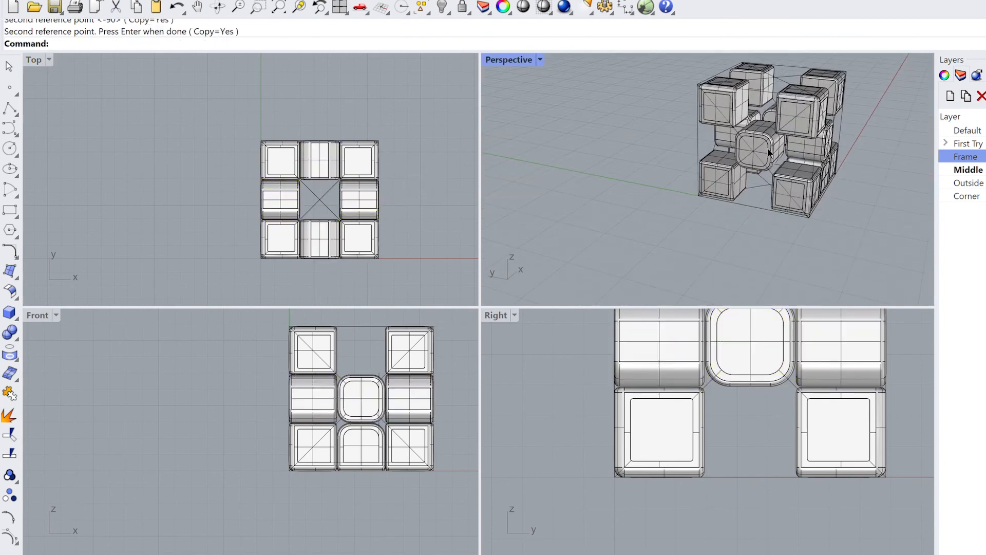
left_click(767, 147)
key("Escape")
right_click_drag(740, 215, 786, 170)
left_click(785, 144)
scroll(740, 182, "down", 4)
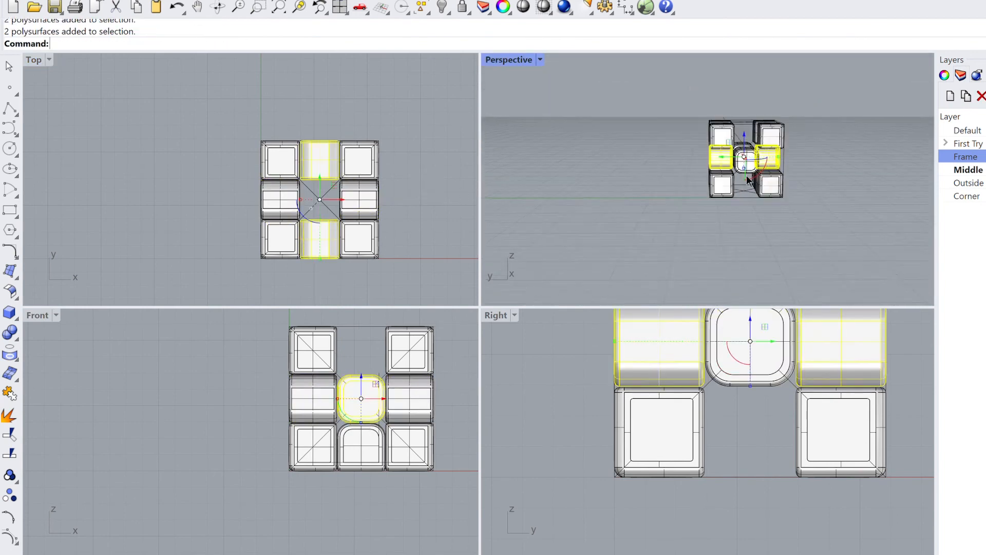
right_click_drag(827, 198, 834, 180)
scroll(680, 506, "down", 6)
right_click(735, 460)
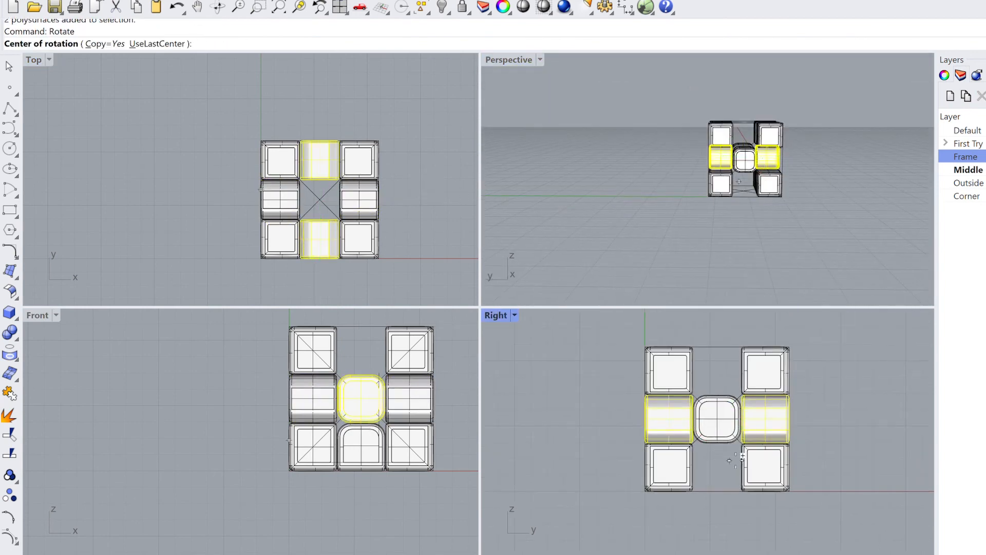
right_click(718, 352)
right_click(713, 370)
right_click_drag(740, 173, 766, 180)
scroll(712, 414, "up", 8)
left_click(725, 426)
scroll(822, 426, "down", 4)
left_click(890, 425)
left_click(759, 539)
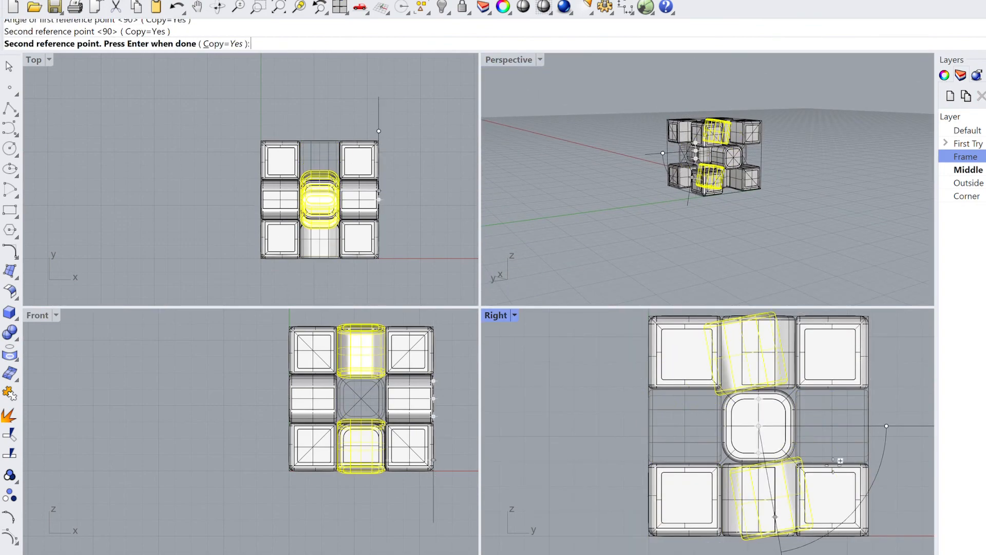
right_click(781, 534)
Step: Mirror the lower front outside cube in the front view across the horizontal centre line to the upper edge
right_click_drag(838, 128, 889, 175)
left_click(717, 198)
scroll(355, 398, "up", 2)
type("mi")
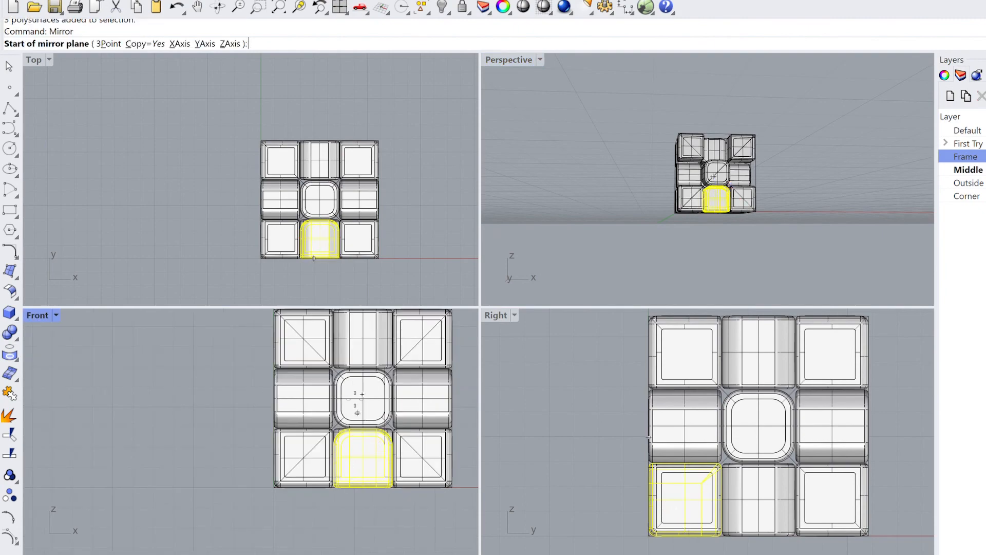
left_click(363, 398)
left_click(393, 398)
Step: Rotate copies of the upper and lower front outside cubes 90 degrees about the centre in the front view to the side edges
left_click(376, 365, "shift")
type("ro")
left_click(362, 399)
left_click(473, 399)
left_click(362, 514)
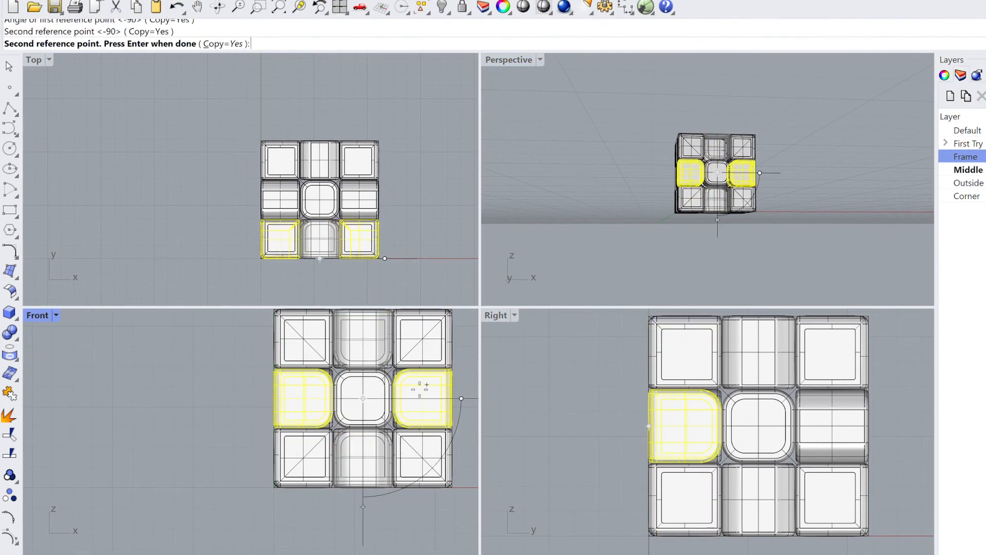
right_click(419, 390)
Step: Mirror the four front outside cubes in the top view across the frame's centre line to the back face
left_click(419, 390, "shift")
scroll(379, 203, "up", 6)
left_click(379, 197)
left_click(165, 193)
left_click(643, 191)
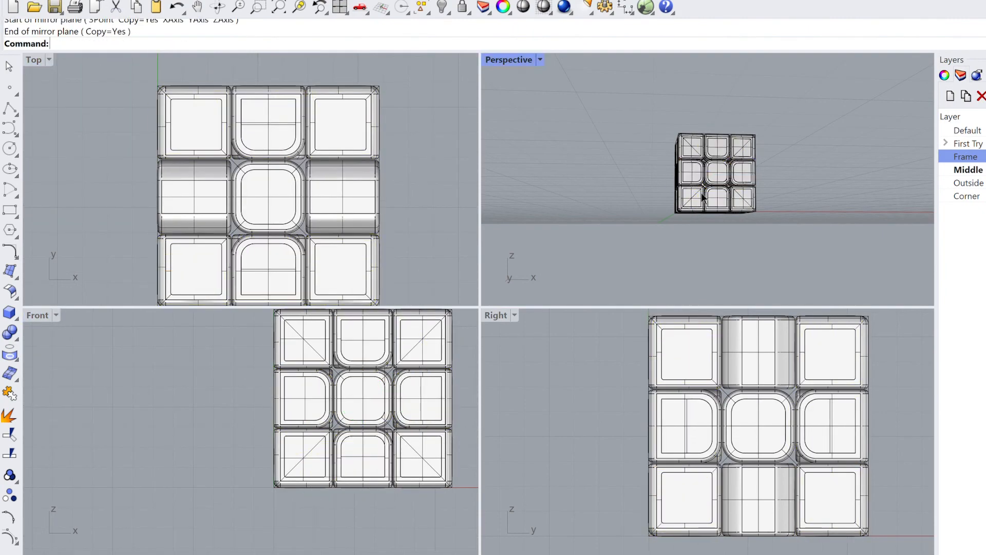
Step: Rotate copies of the upper front and back outside cubes 90 degrees about the centre in the top view to the upper side edges
right_click_drag(642, 190, 752, 224)
left_click(668, 142)
left_click(719, 146, "shift")
scroll(340, 231, "down", 4)
type("ro")
left_click(293, 210)
left_click(406, 210)
key("Escape")
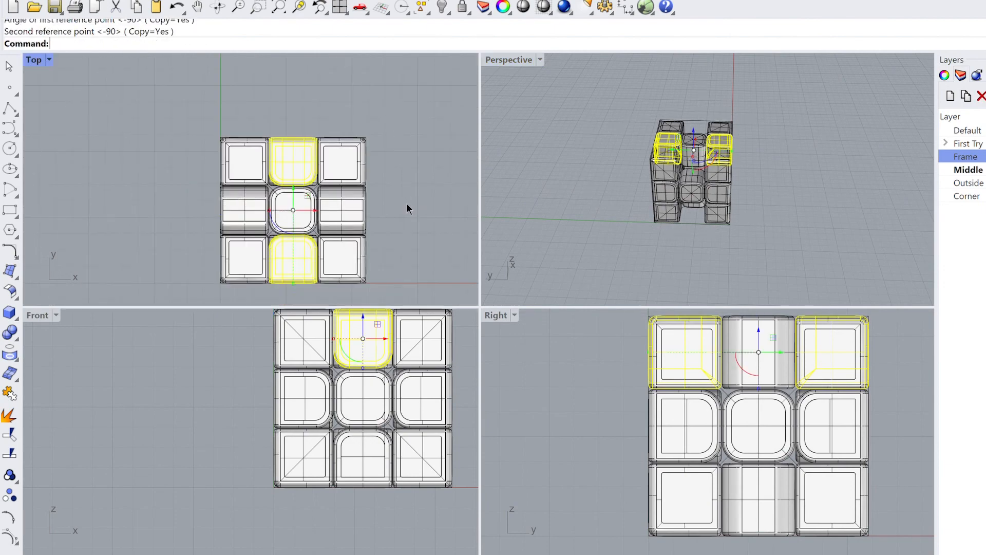
left_click(293, 210)
left_click(407, 209)
left_click(303, 111)
key("Escape")
key("Escape")
Step: Mirror the two upper side outside cubes in the front view across the horizontal centre line to the lower side edges
right_click_drag(765, 246, 847, 162)
left_click(701, 169)
left_click(683, 131, "shift")
scroll(403, 358, "down", 4)
type("mi")
left_click(435, 384)
left_click(318, 384)
left_click(760, 226)
scroll(169, 160, "down", 2)
right_click_drag(760, 121, 749, 149)
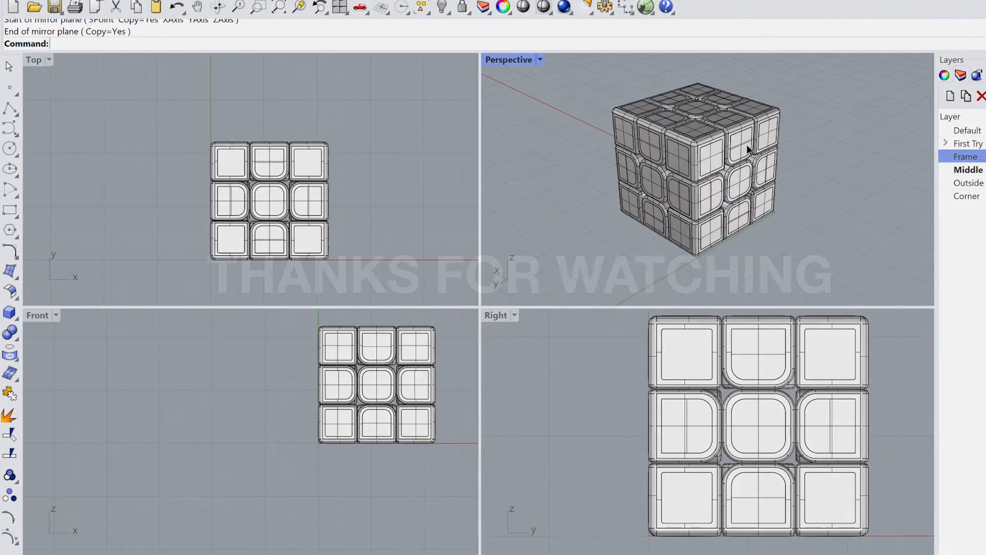